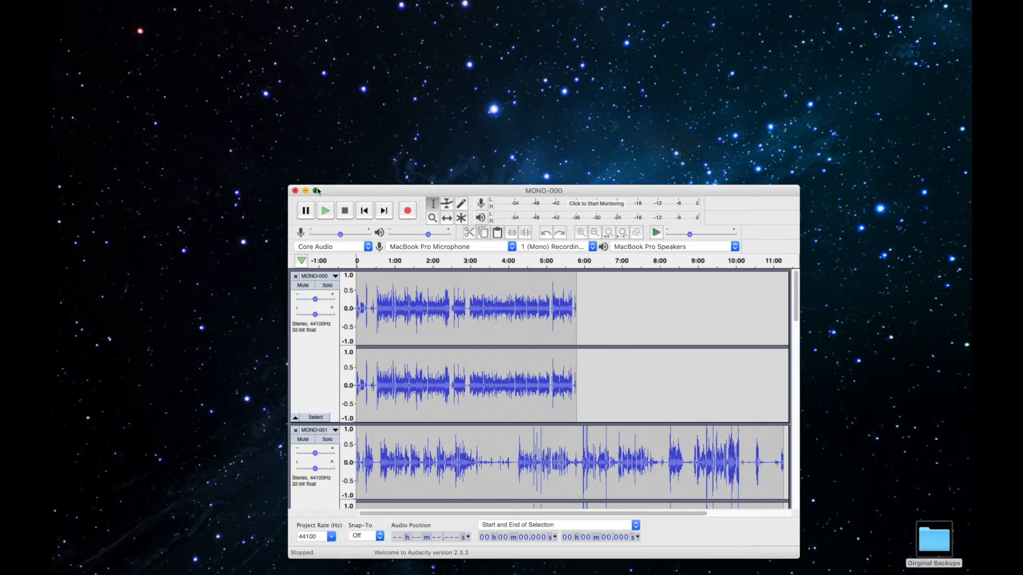
# Step: Capture a noise profile from the quiet gap at about 2:53 to 2:59 in the MONO-000 track
pyautogui.click(317, 191)
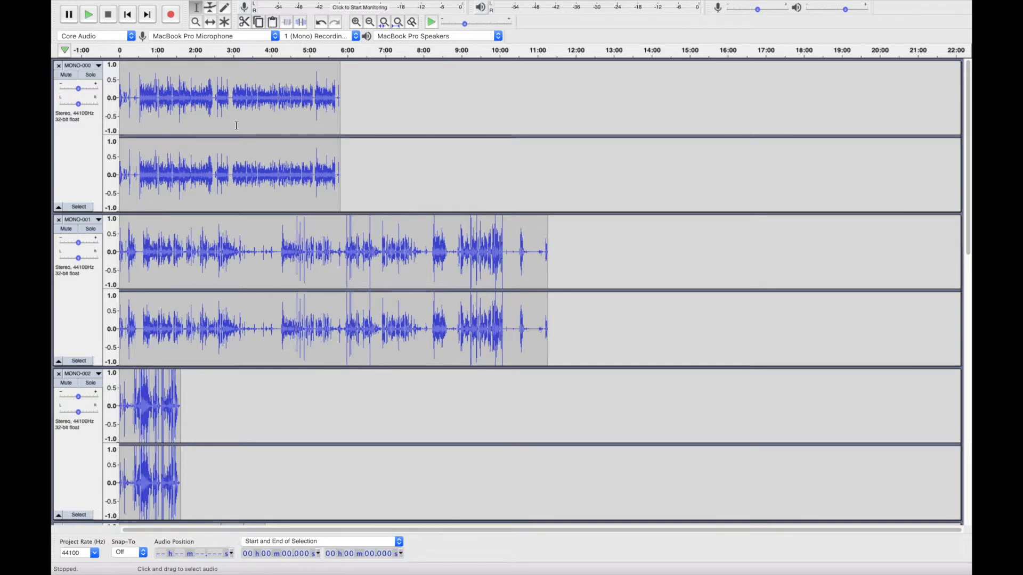
pyautogui.scroll(2, 236, 125)
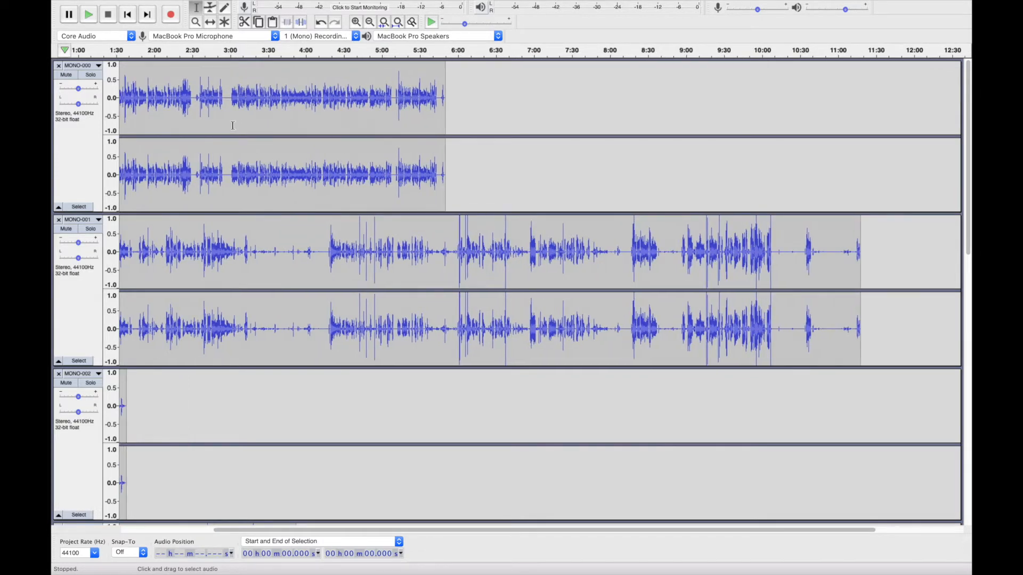
pyautogui.hscroll(-5, 237, 125)
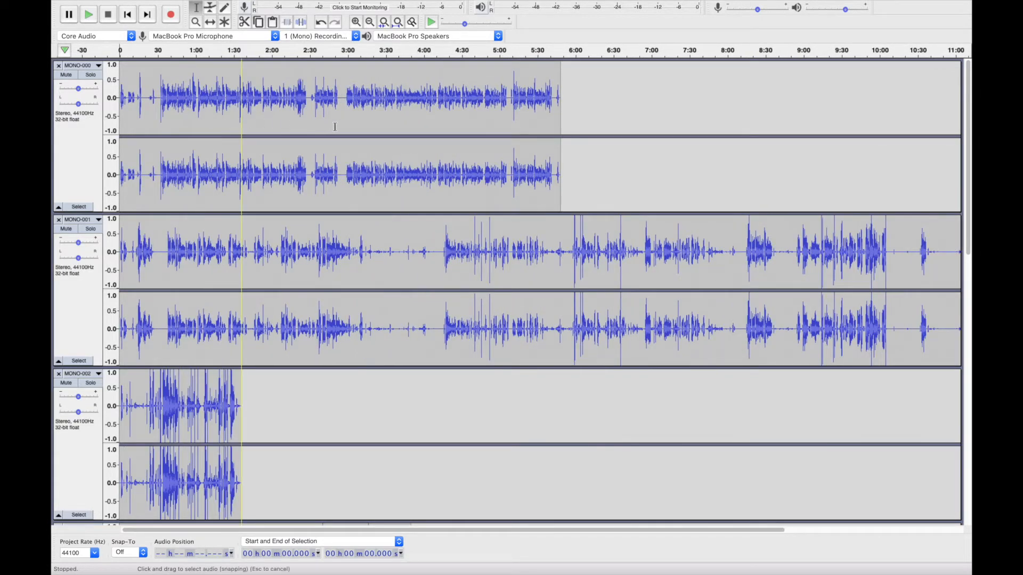
pyautogui.scroll(2, 348, 123)
pyautogui.scroll(-1, 347, 123)
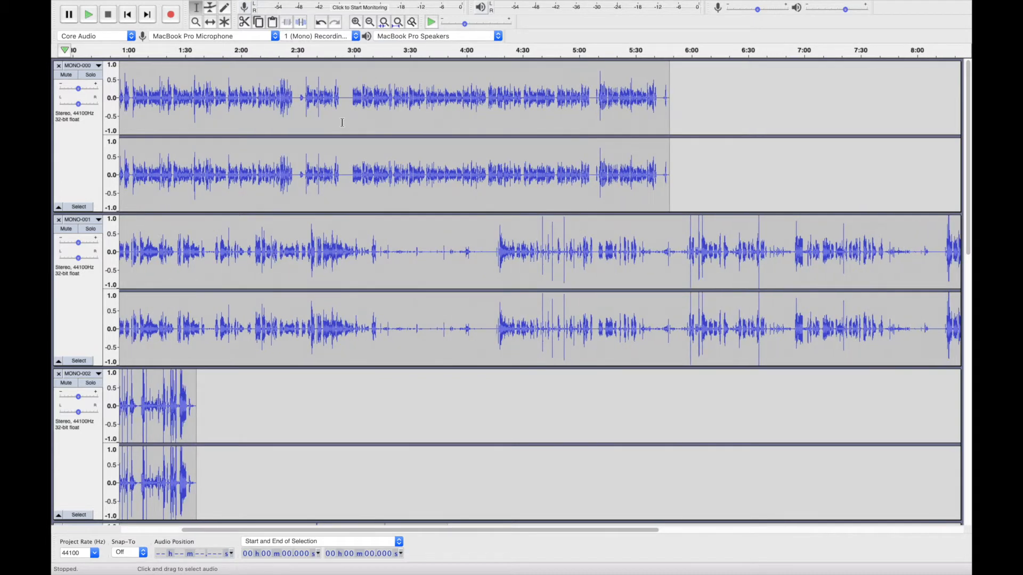
pyautogui.moveTo(341, 123); pyautogui.dragTo(354, 127)
pyautogui.moveTo(349, 5)
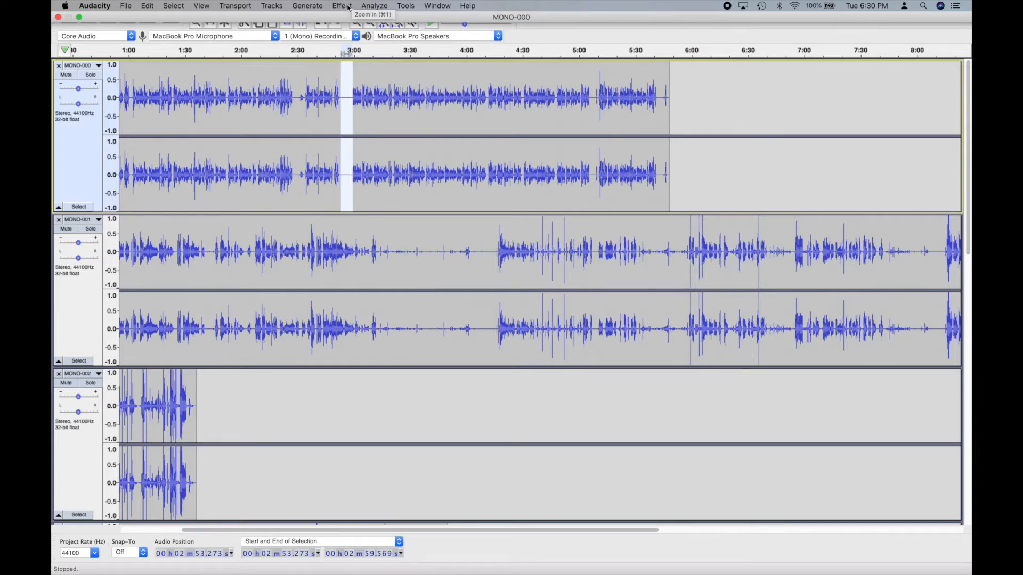
pyautogui.click(342, 6)
pyautogui.click(380, 197)
pyautogui.click(508, 239)
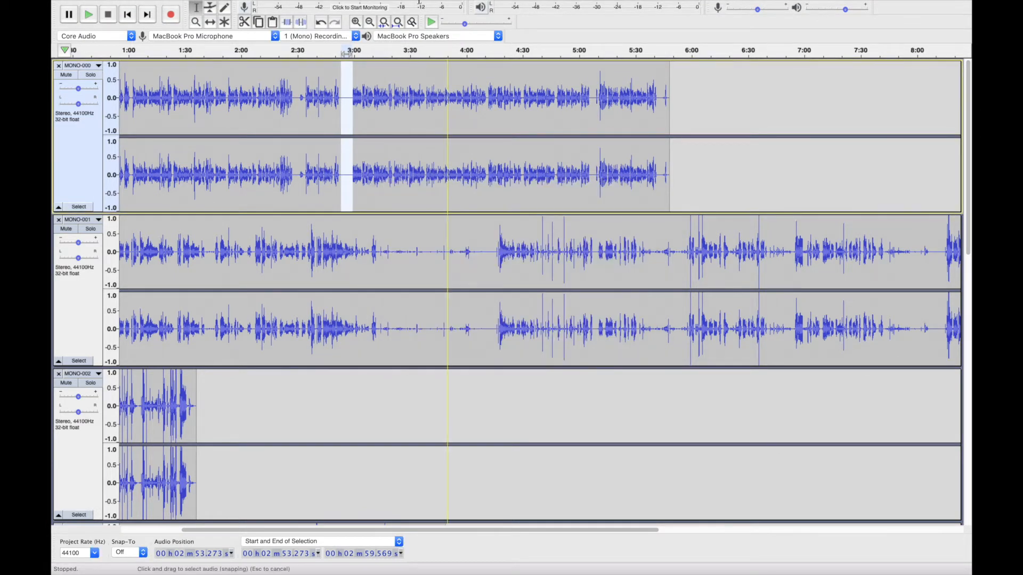
# Step: Apply the YouTube Audio macro to the project
pyautogui.moveTo(393, 2)
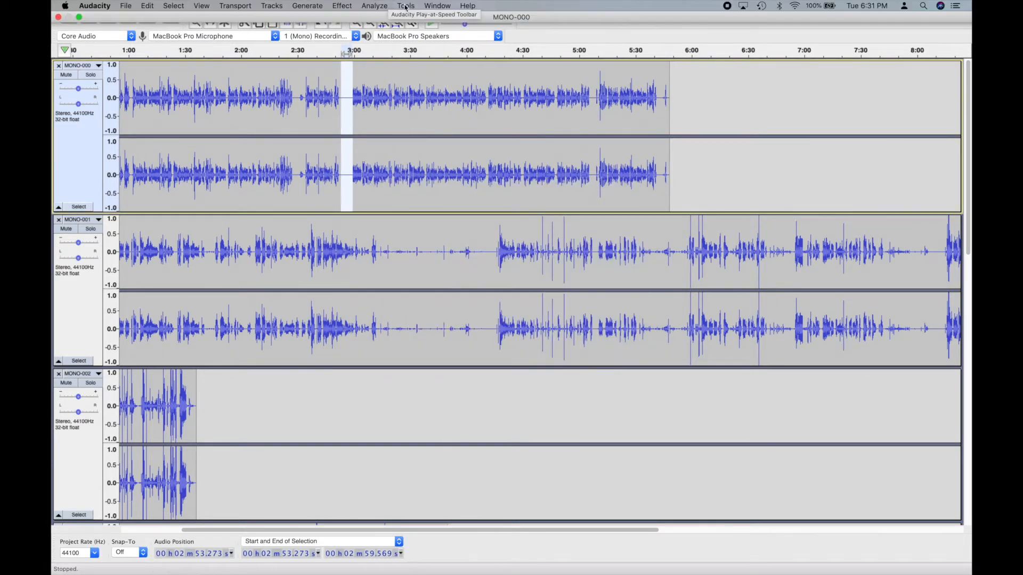
pyautogui.click(405, 7)
pyautogui.moveTo(442, 38)
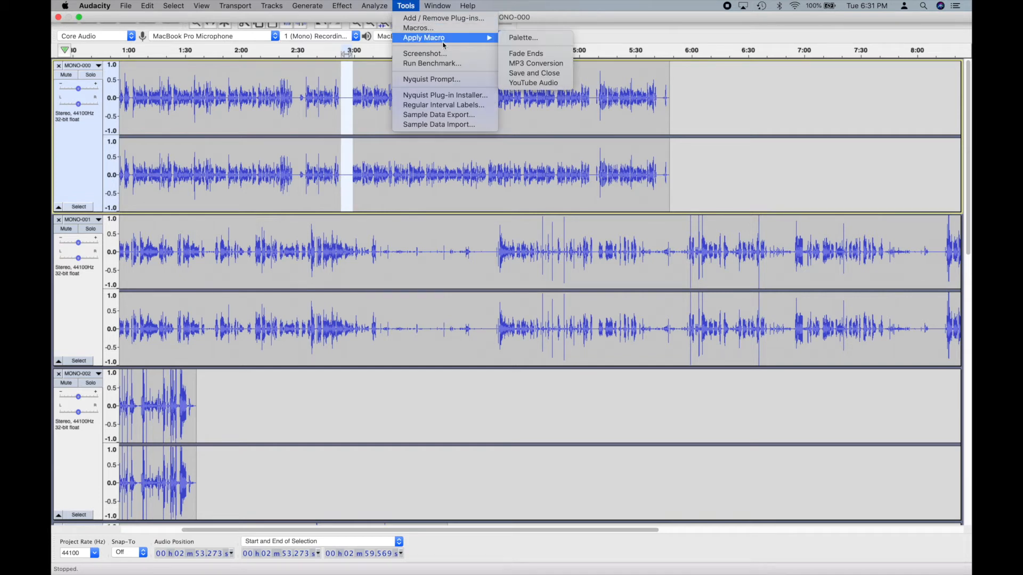
pyautogui.click(542, 84)
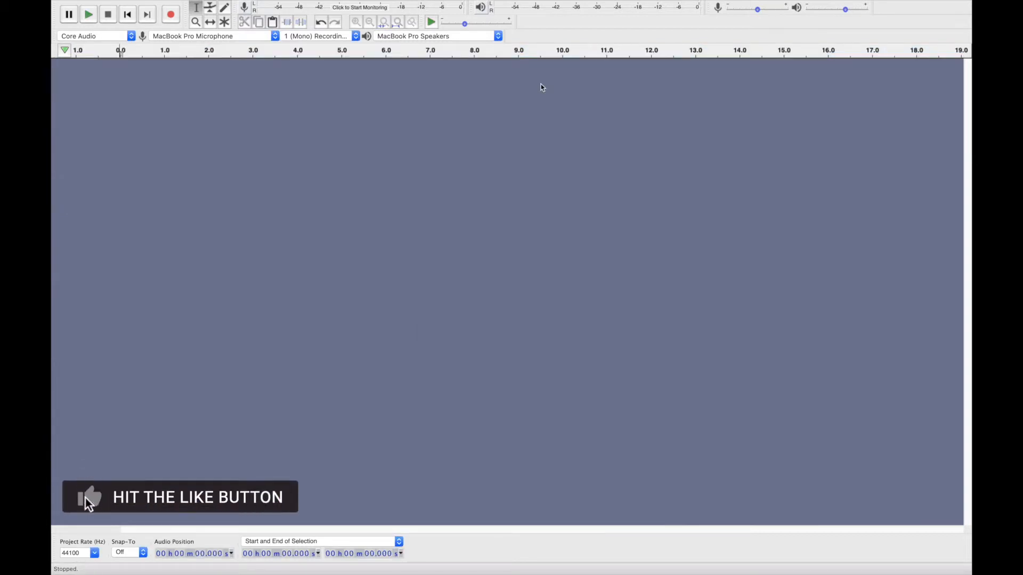
# Step: Exit full screen, switch to the Oirginal Backups folder on the desktop and select the original MONO-000.wav
pyautogui.moveTo(98, 4)
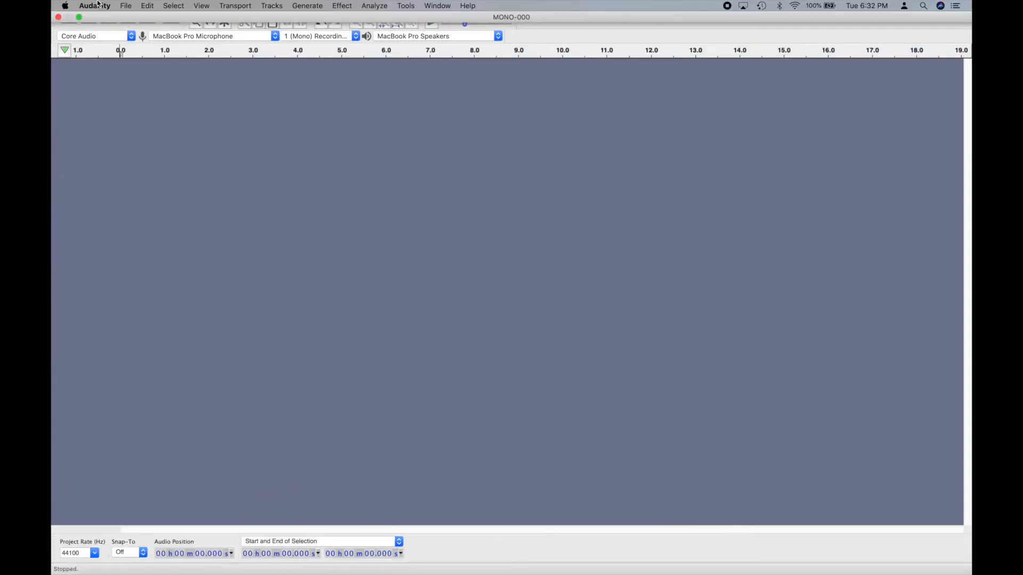
pyautogui.click(80, 18)
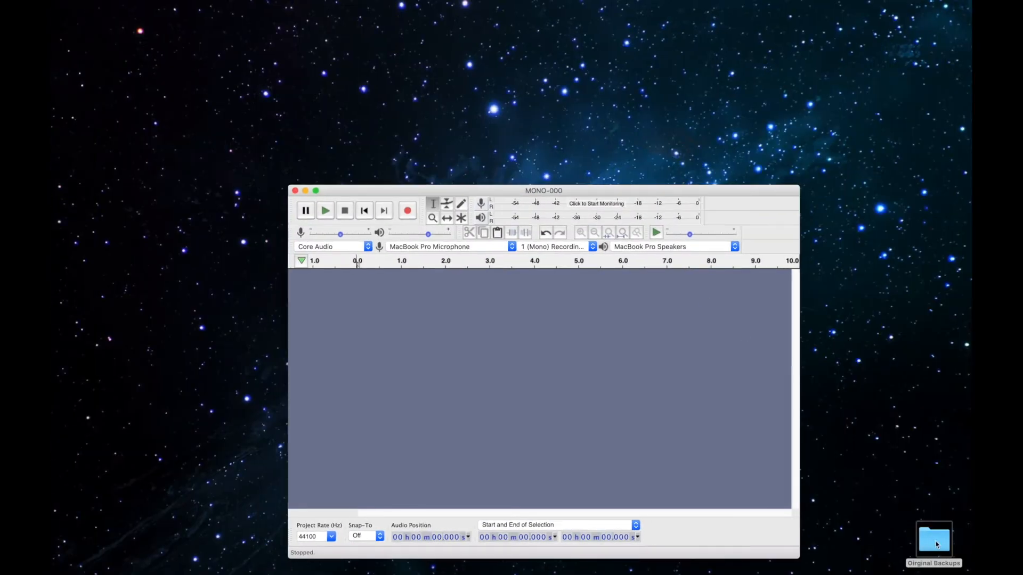
pyautogui.doubleClick(937, 545)
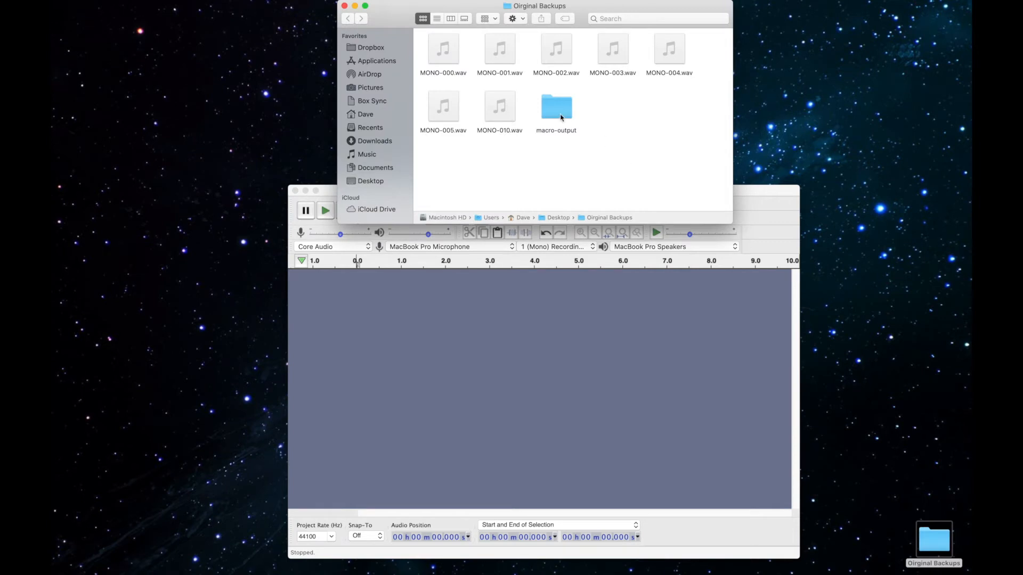
pyautogui.moveTo(454, 62)
pyautogui.click(444, 50)
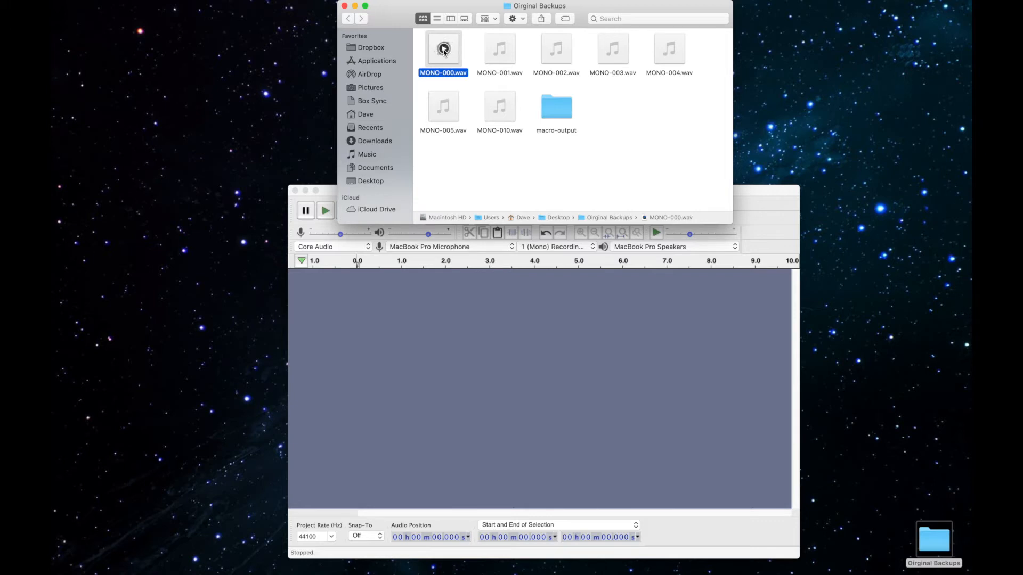
# Step: Open the macro-output folder and select its processed MONO-000.wav
pyautogui.click(556, 115)
pyautogui.doubleClick(556, 115)
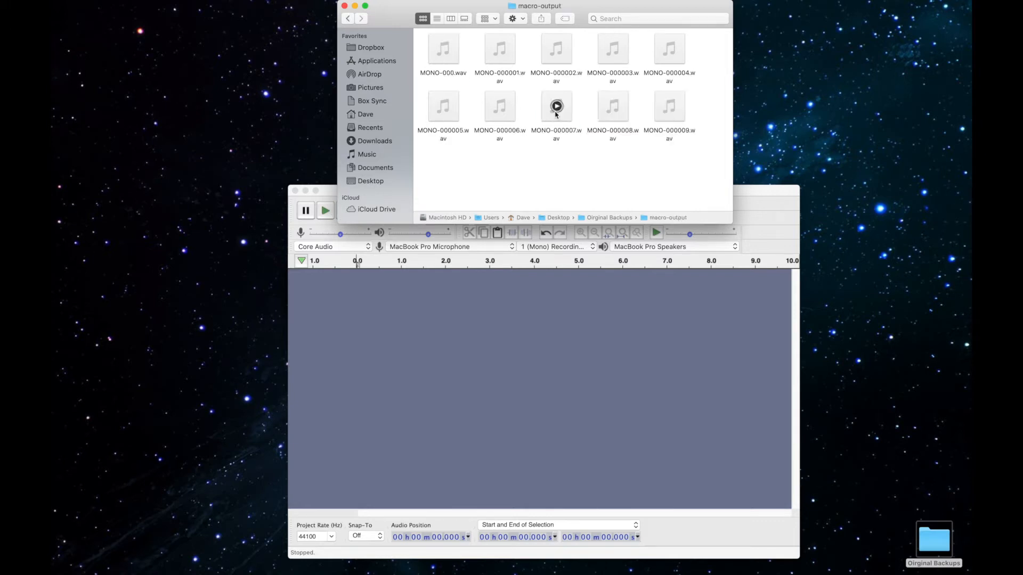
pyautogui.moveTo(449, 53)
pyautogui.click(445, 50)
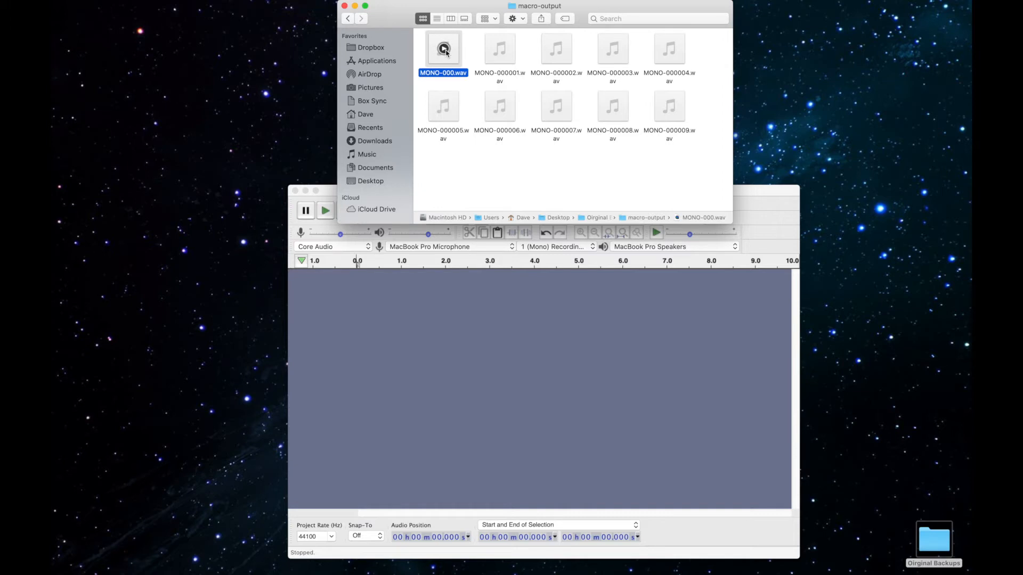
# Step: Compare the files in the Oirginal Backups folder with the exported files in macro-output
pyautogui.click(350, 19)
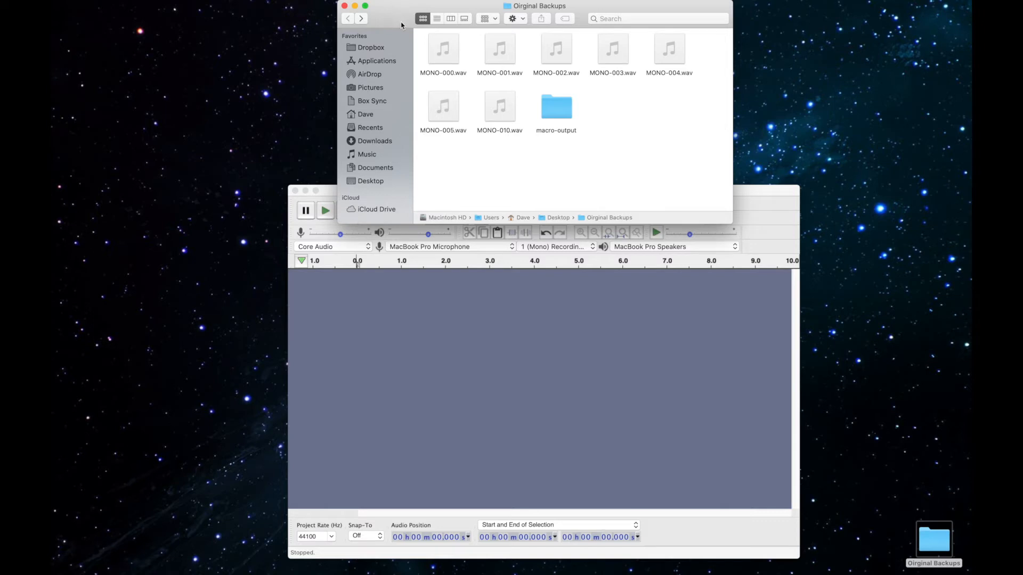
pyautogui.moveTo(512, 102)
pyautogui.doubleClick(557, 107)
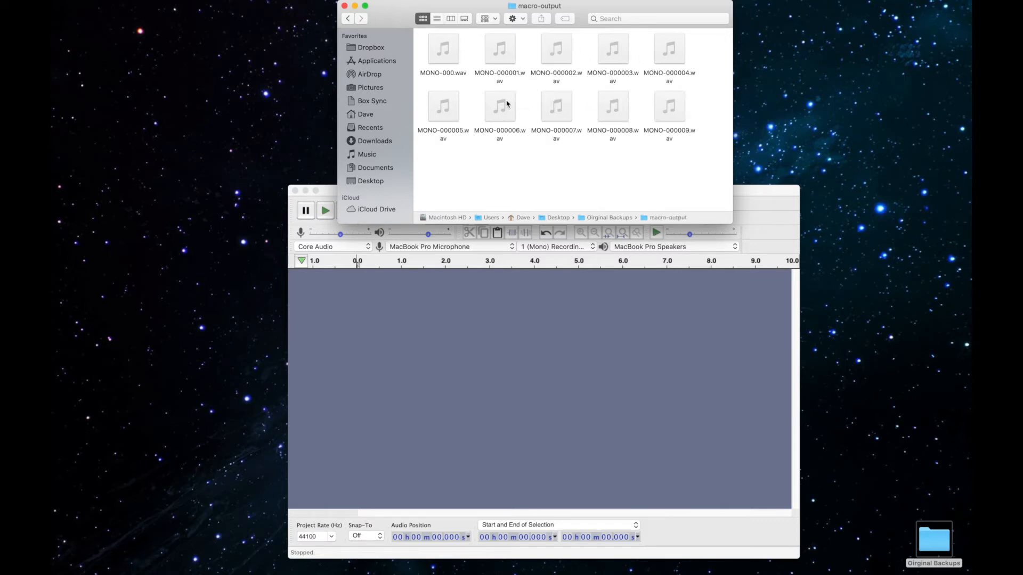
pyautogui.click(349, 19)
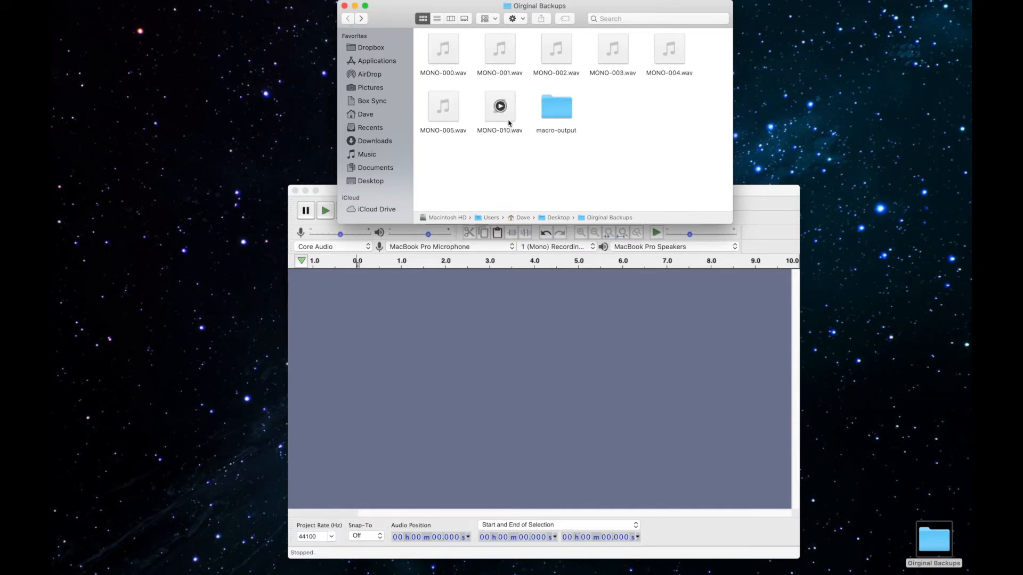
pyautogui.doubleClick(565, 115)
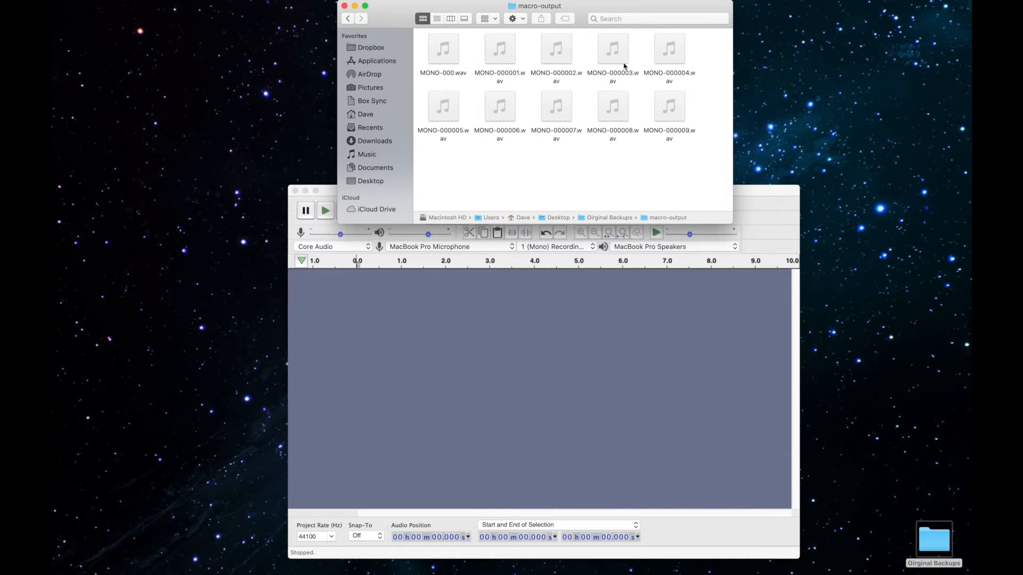
# Step: Import the original MONO-000.wav from Oirginal Backups into the empty Audacity project and show the project full screen
pyautogui.click(349, 19)
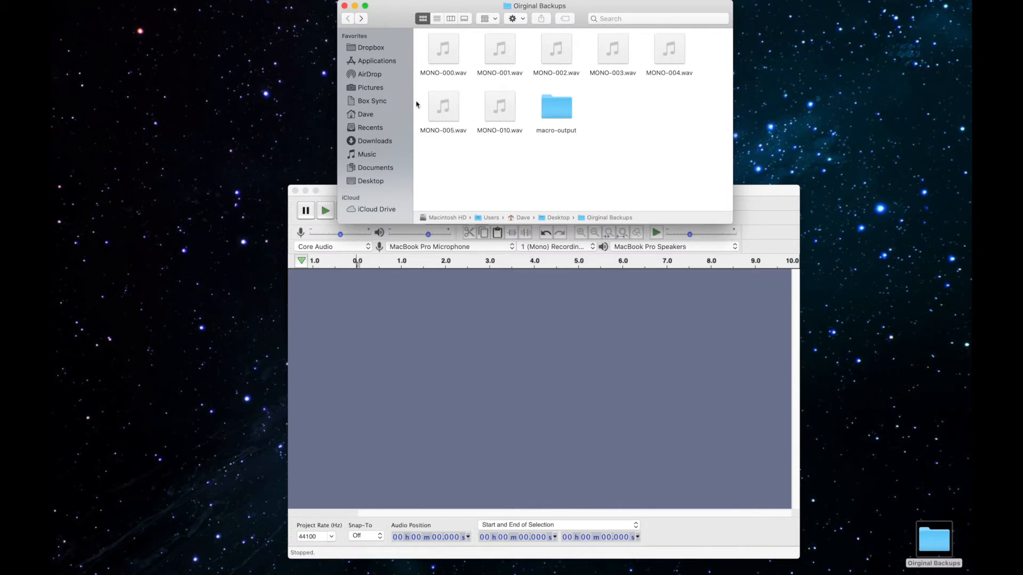
pyautogui.click(451, 344)
pyautogui.moveTo(443, 49); pyautogui.dragTo(450, 344)
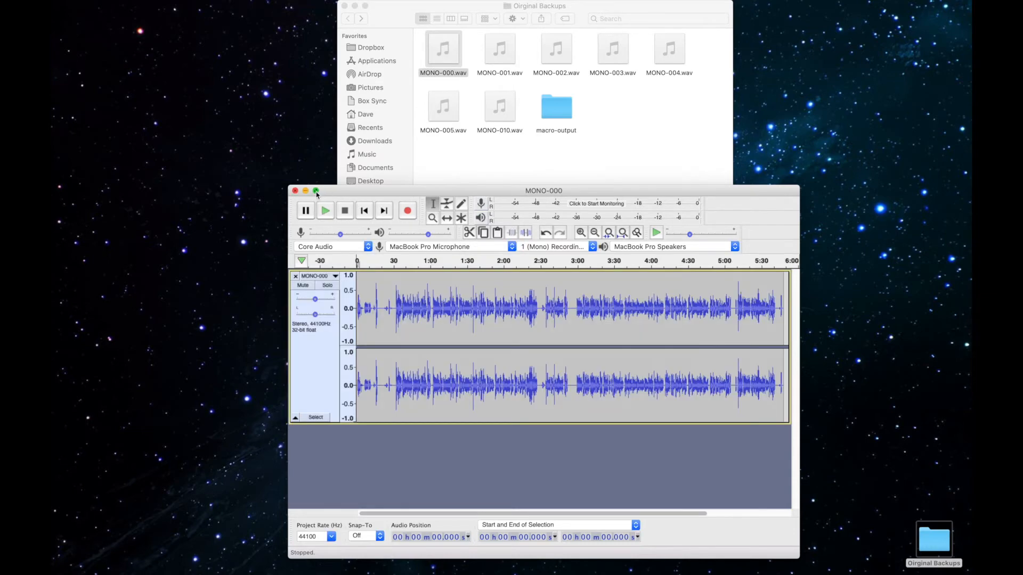
pyautogui.click(316, 192)
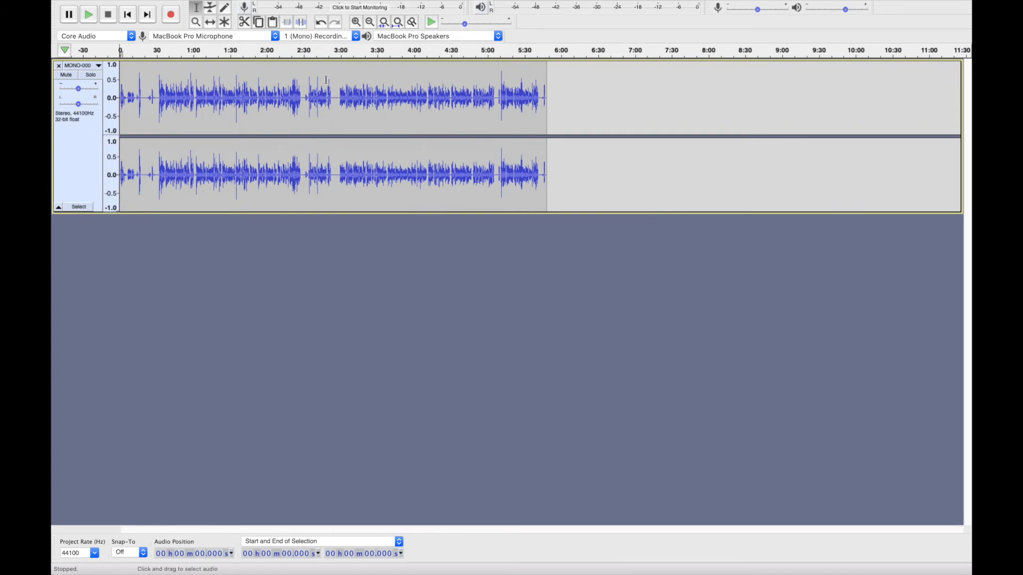
# Step: Normalize the entire MONO-000 track to a peak amplitude of -1.0 dB with DC offset removal
pyautogui.click(87, 152)
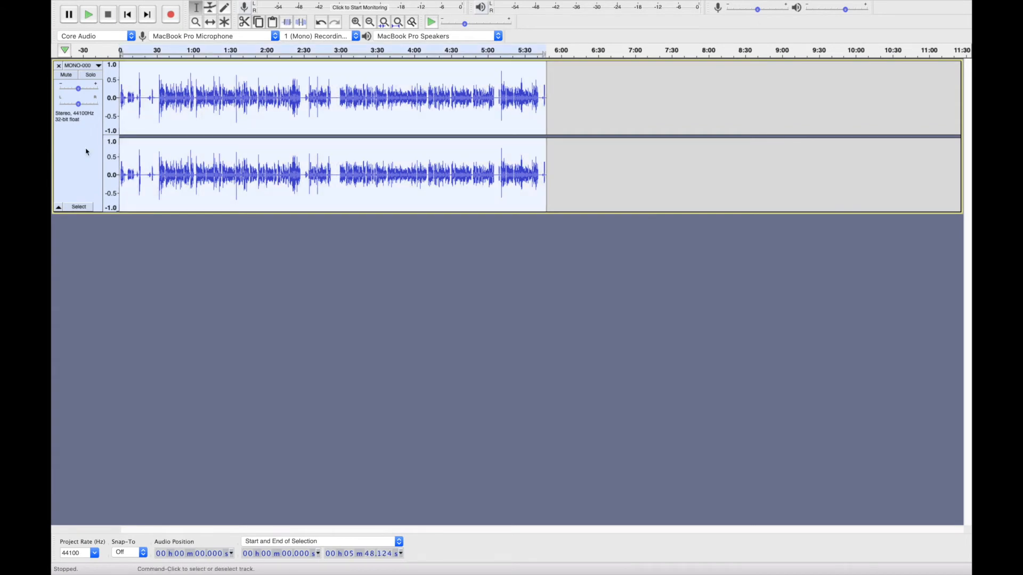
pyautogui.moveTo(273, 3)
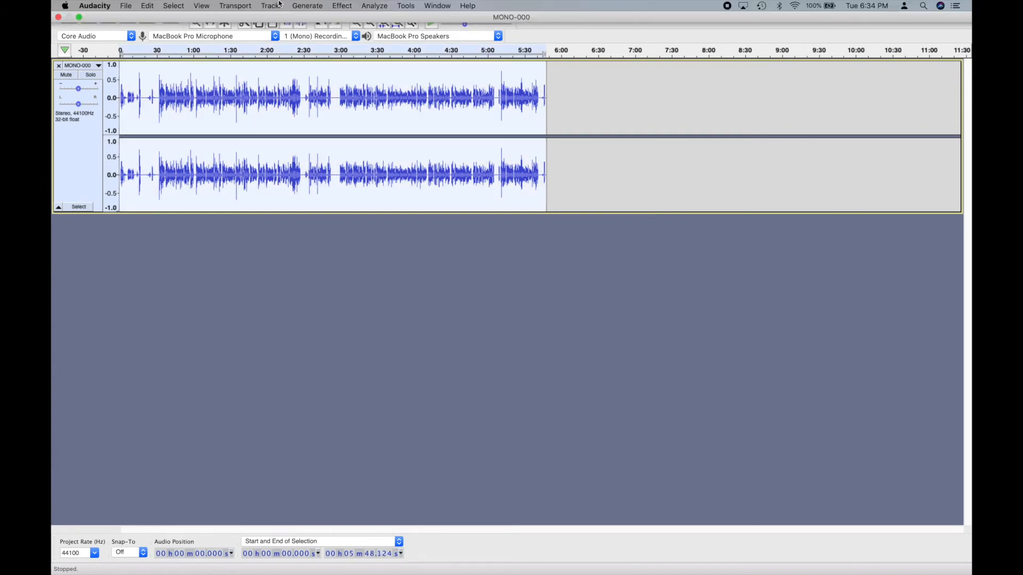
pyautogui.click(346, 7)
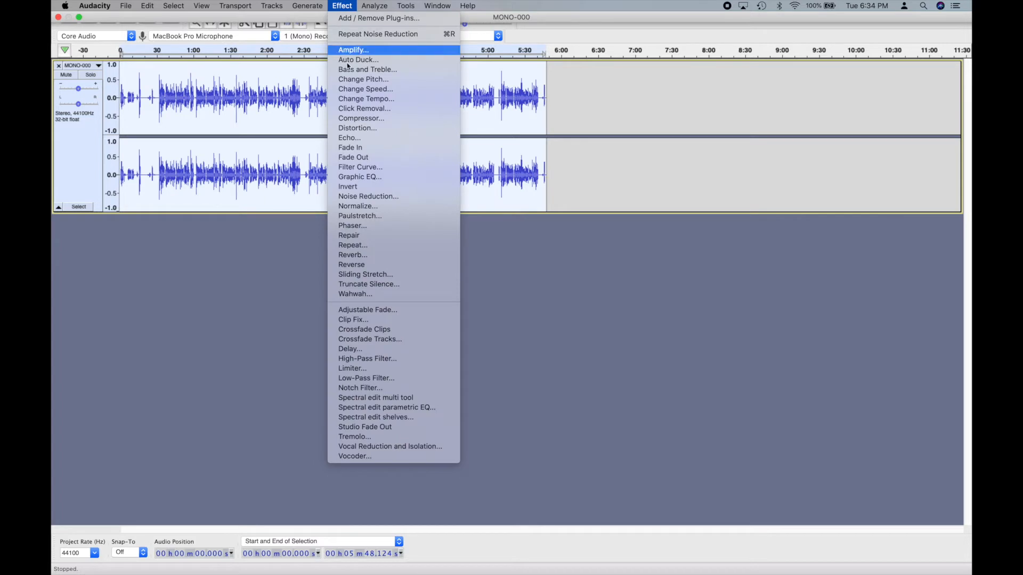
pyautogui.click(357, 207)
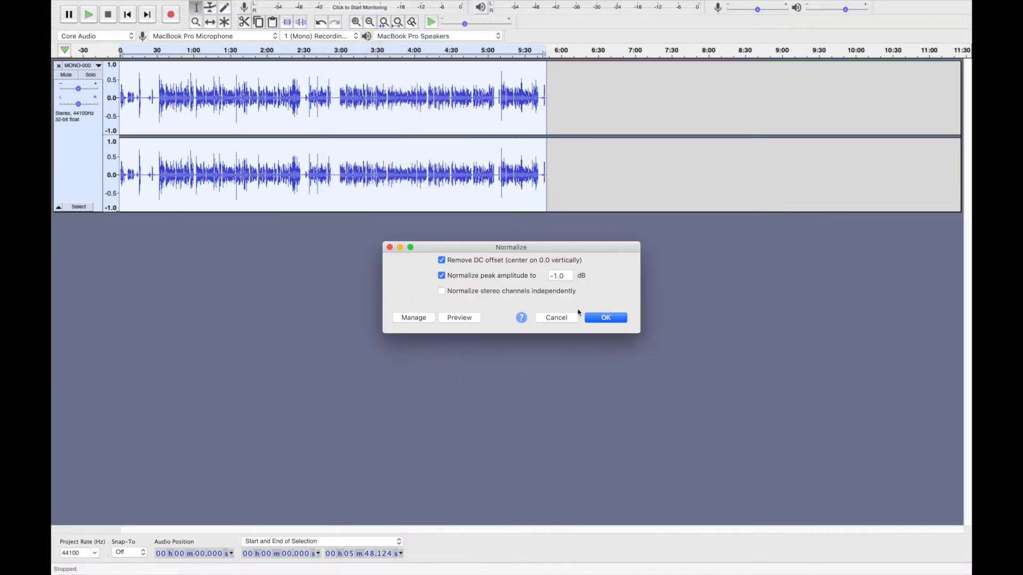
pyautogui.click(596, 319)
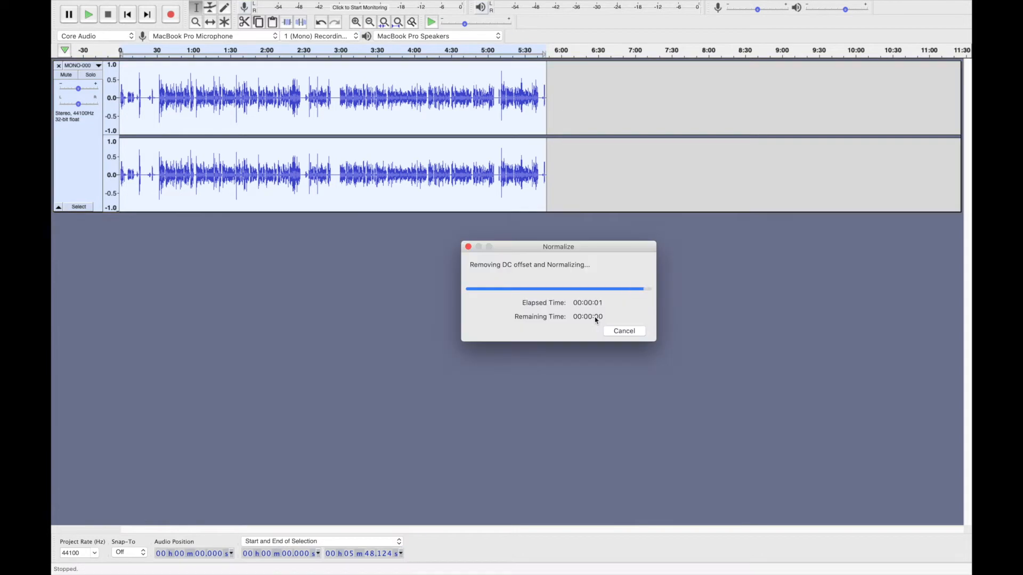
# Step: Get a Noise Reduction profile from the silent gap at about 2:53 to 2:58 in the normalized track
pyautogui.click(335, 126)
pyautogui.scroll(2, 330, 127)
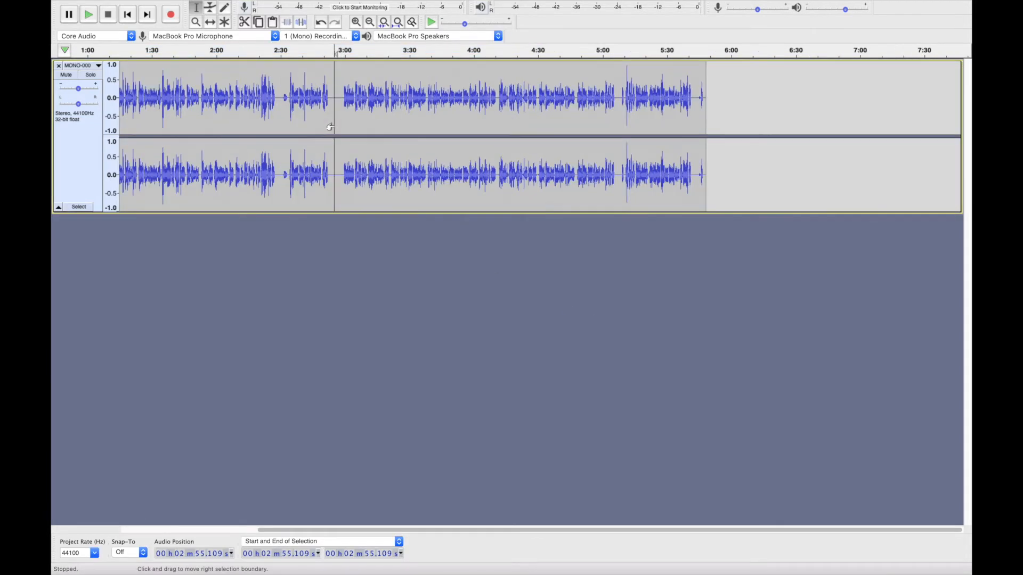
pyautogui.moveTo(328, 124); pyautogui.dragTo(345, 126)
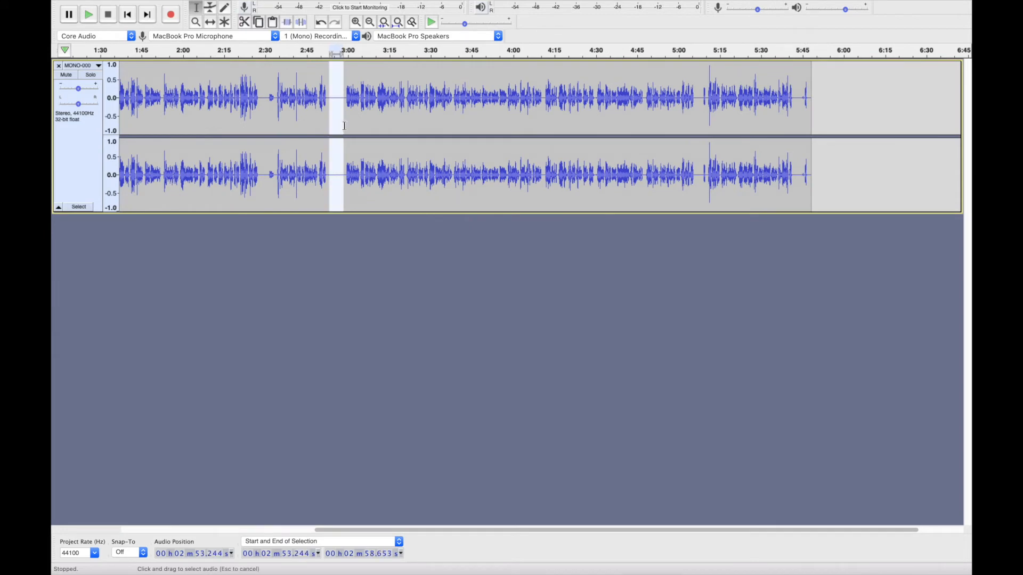
pyautogui.click(341, 6)
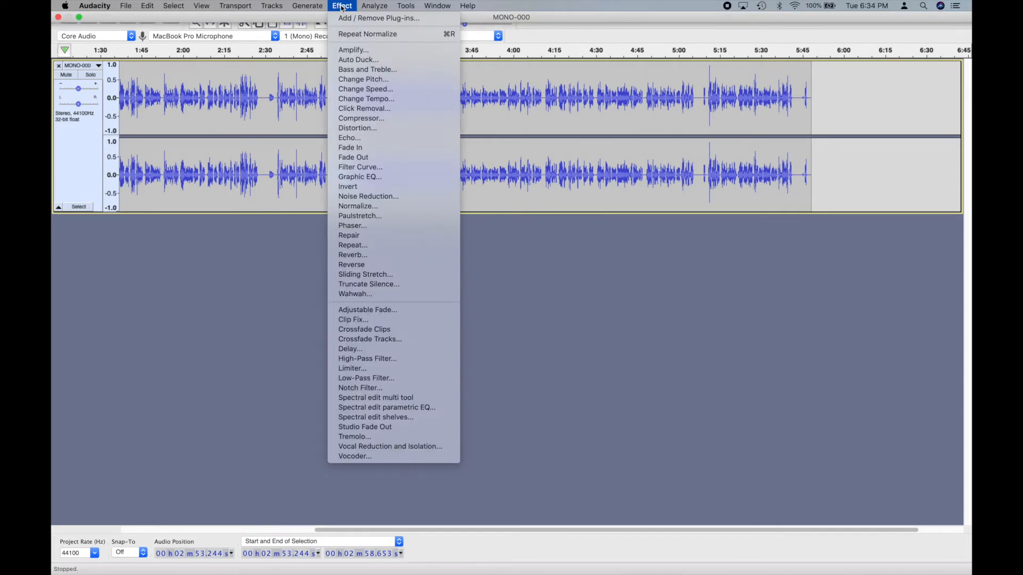
pyautogui.click(369, 197)
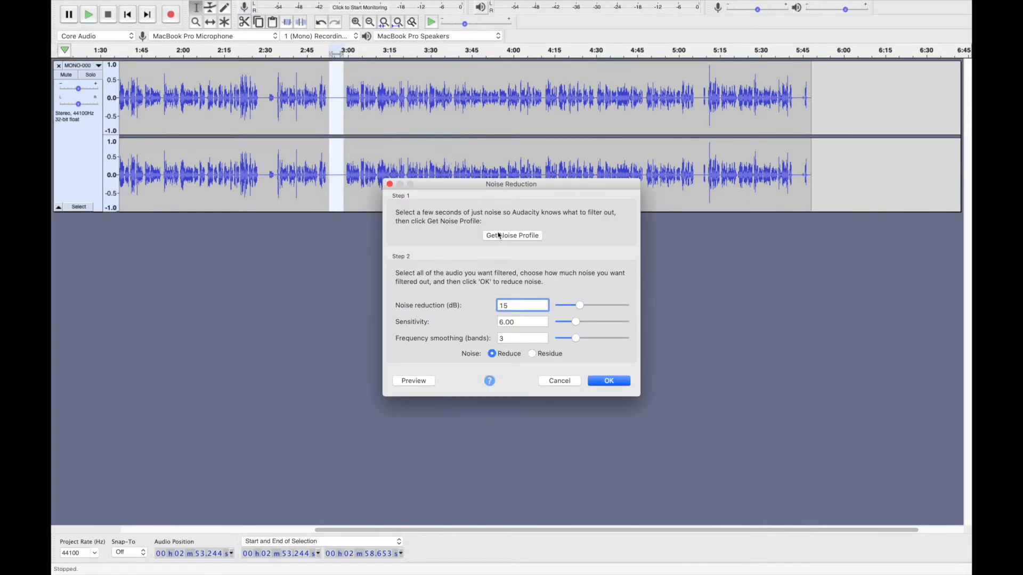
pyautogui.click(498, 235)
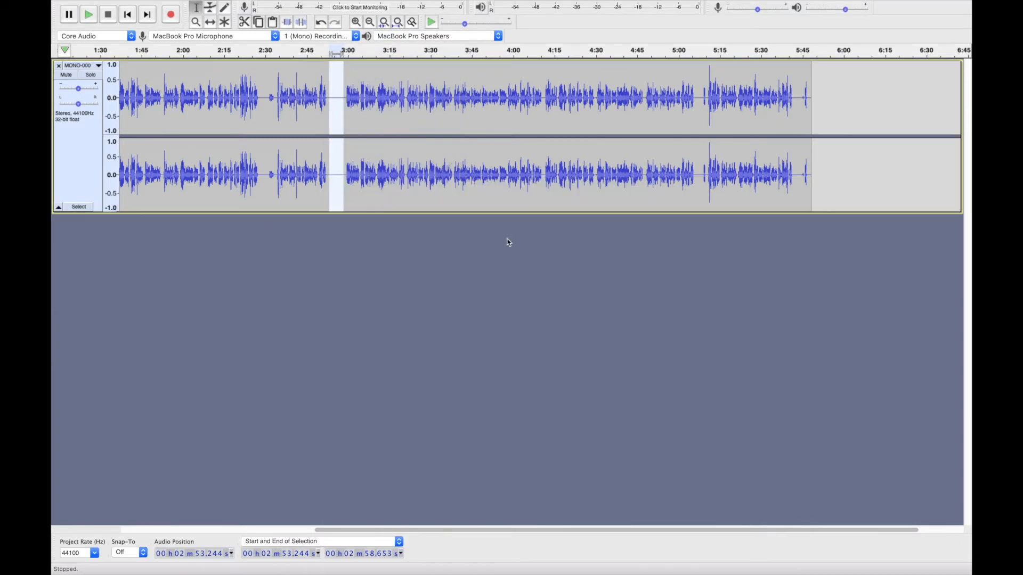
# Step: Select the whole MONO-000 track and repeat the Noise Reduction effect on it
pyautogui.click(86, 142)
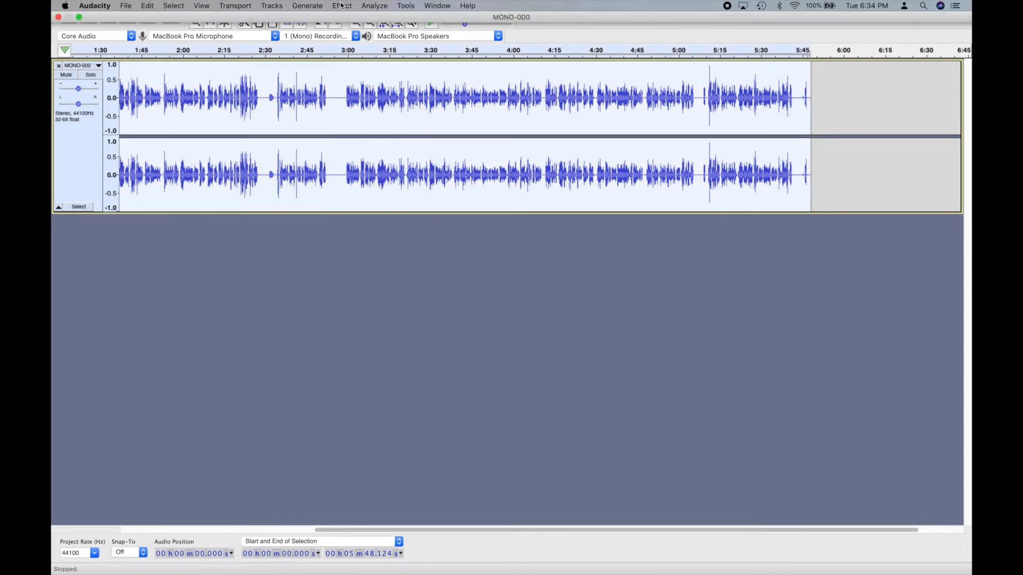
pyautogui.click(342, 6)
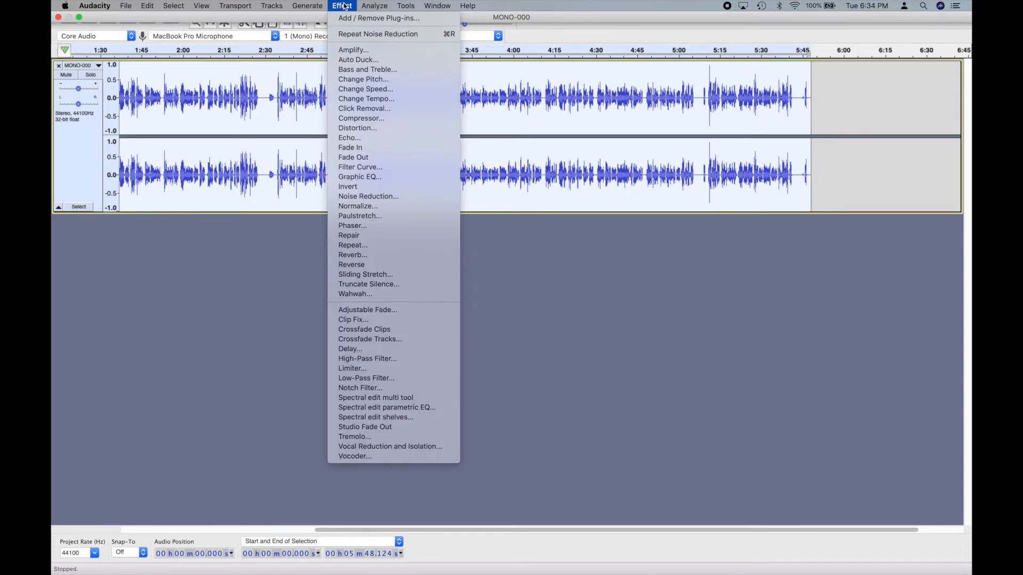
pyautogui.click(361, 34)
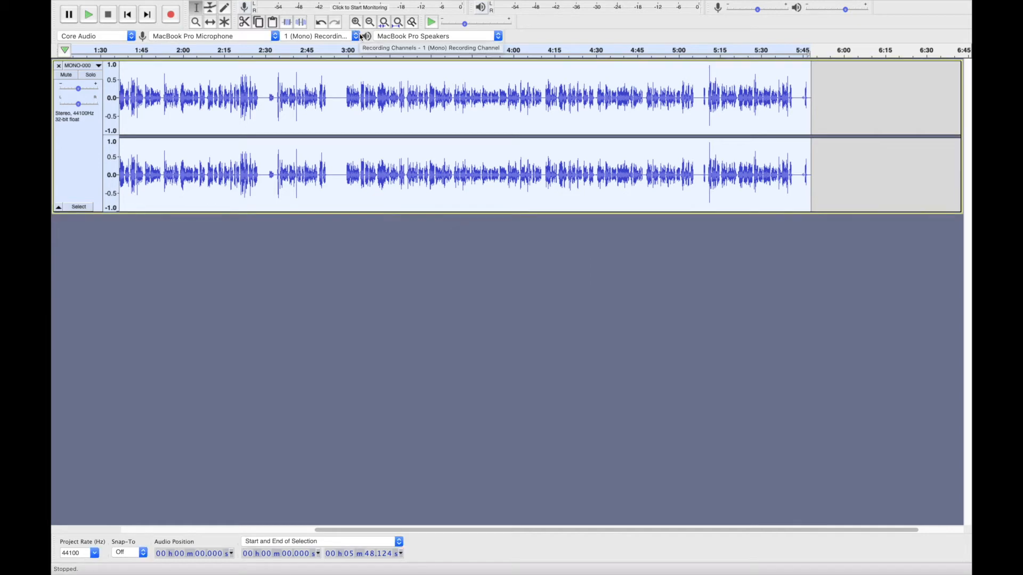
# Step: Apply the Compressor to the whole track with a -12 dB threshold, -40 dB noise floor, 2:1 ratio and make-up gain
pyautogui.click(342, 5)
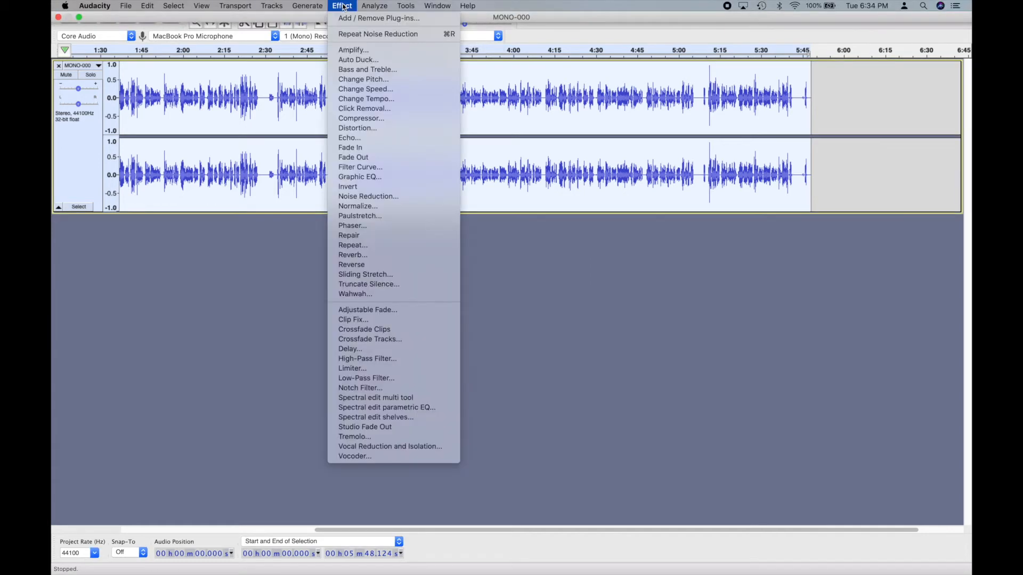
pyautogui.click(366, 118)
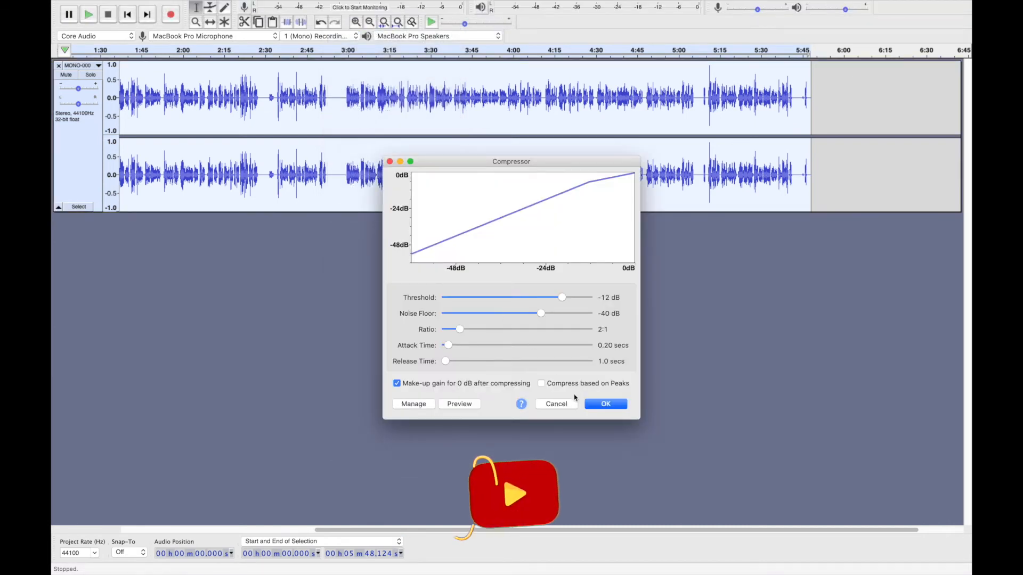
pyautogui.click(599, 403)
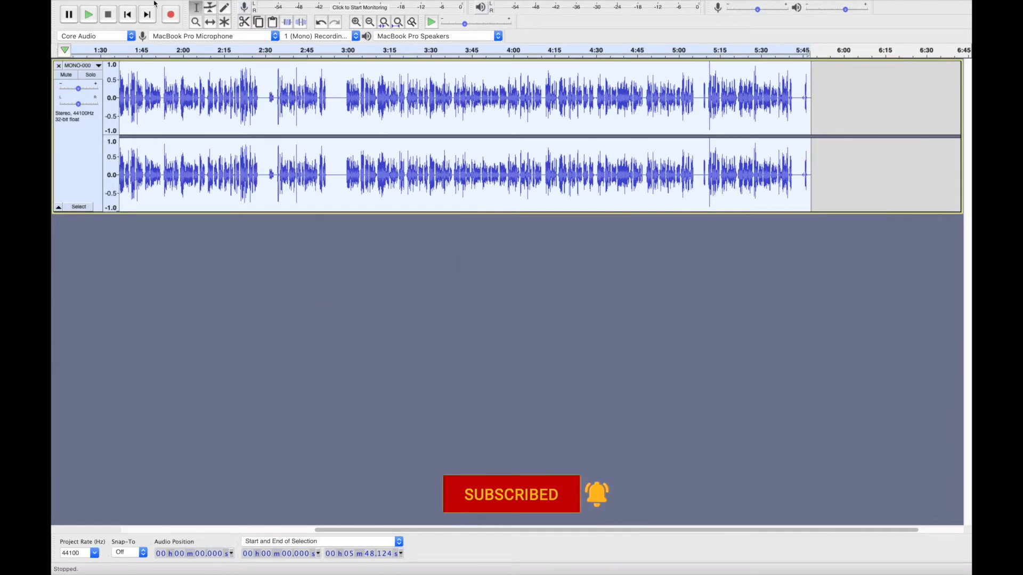
# Step: Export the track as a WAV file named MONO-000-Edit to the Desktop
pyautogui.click(125, 6)
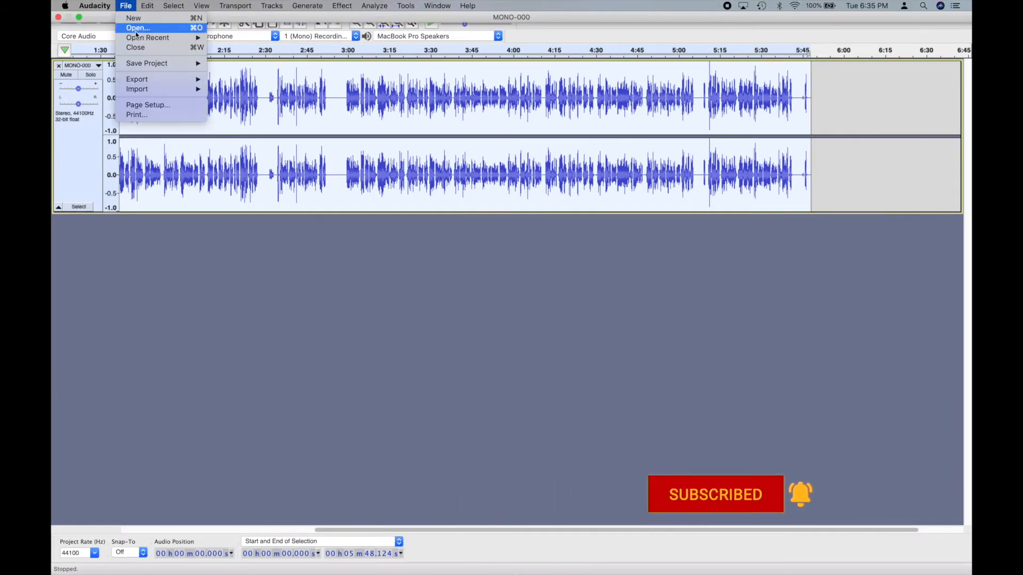
pyautogui.moveTo(147, 81)
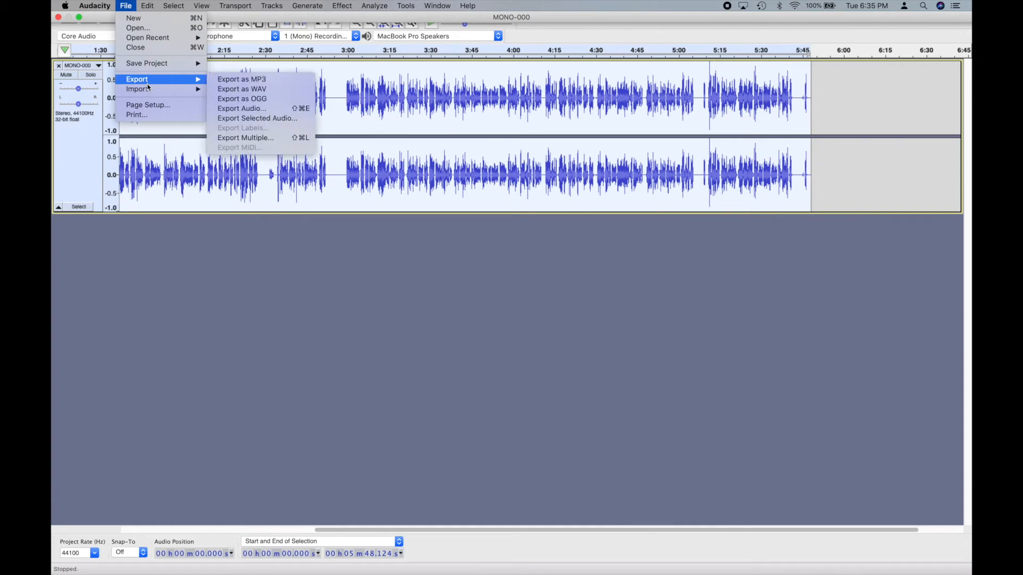
pyautogui.click(255, 95)
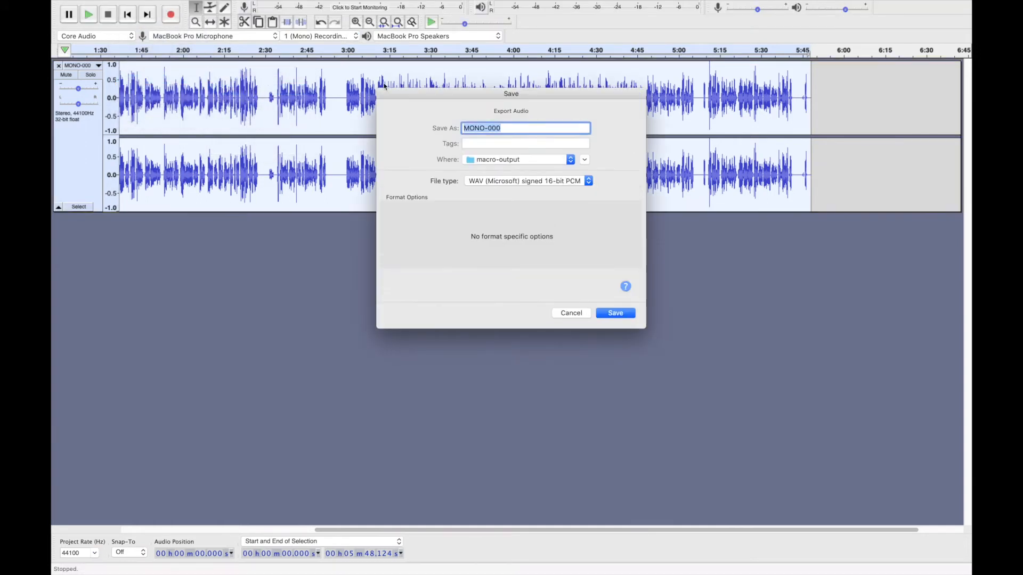
pyautogui.click(507, 128)
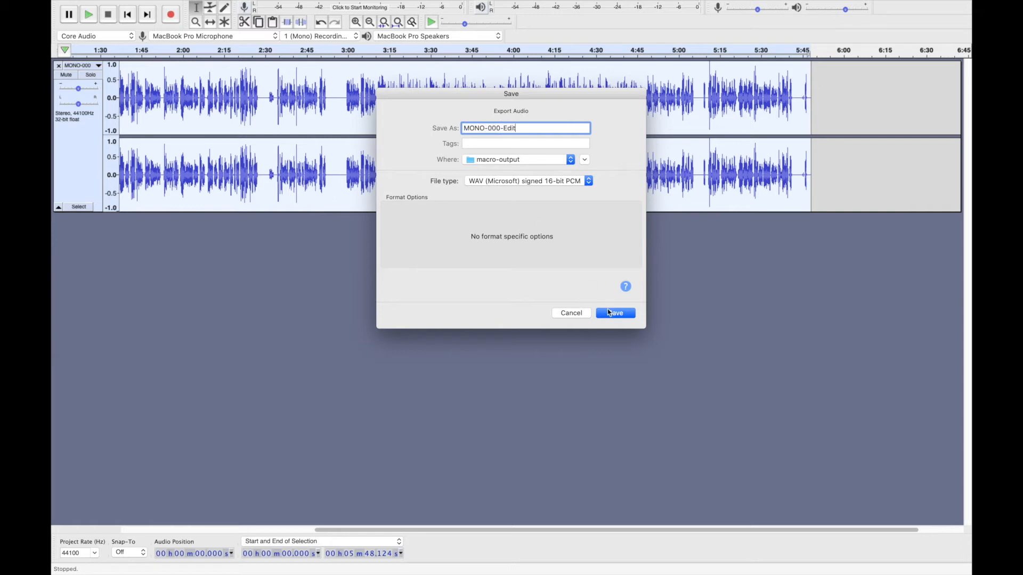
pyautogui.click(568, 161)
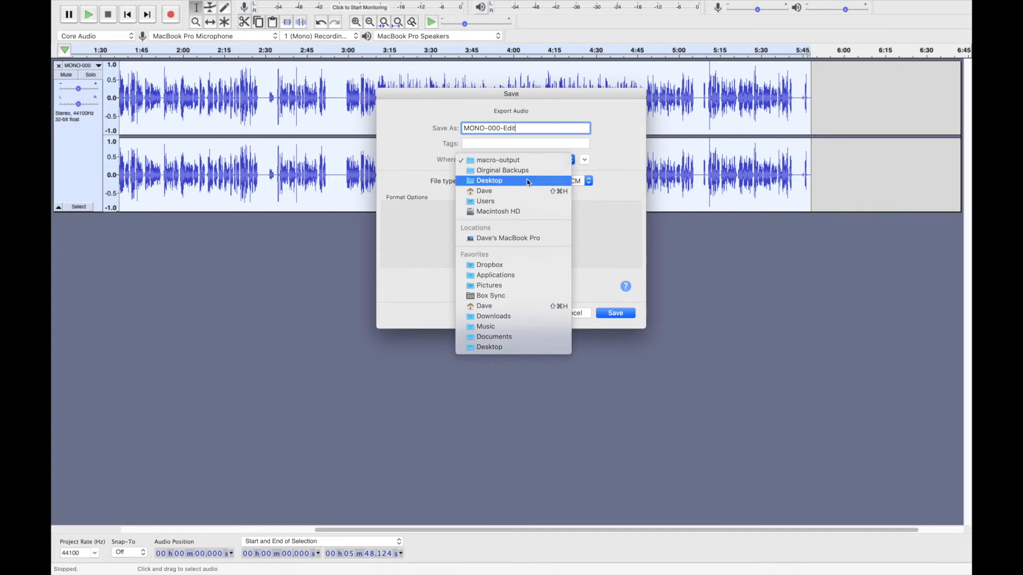
pyautogui.click(527, 181)
pyautogui.click(616, 313)
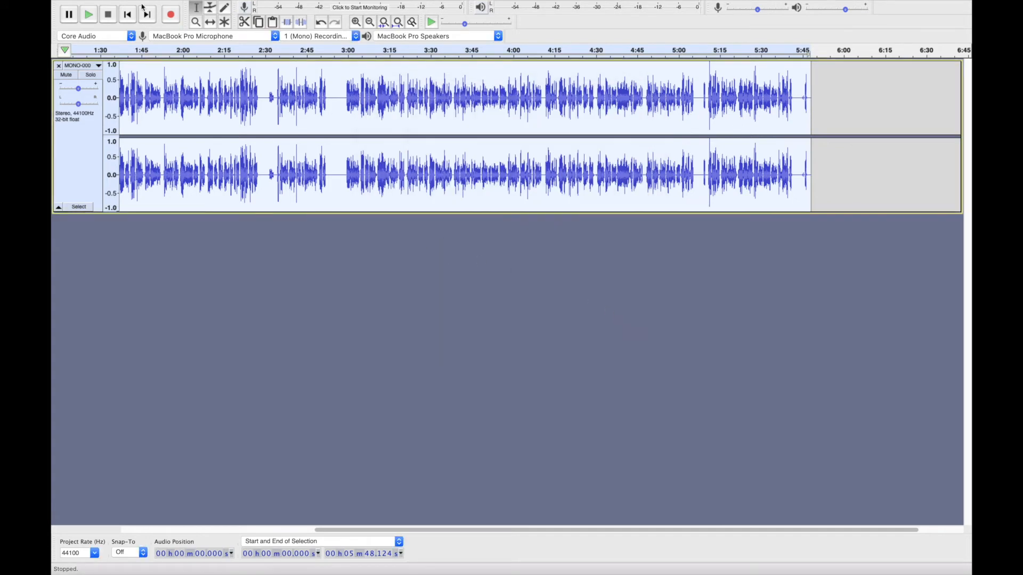
# Step: Leave full screen and move MONO-000-Edit.wav from the desktop into the Oirginal Backups folder
pyautogui.moveTo(88, 5)
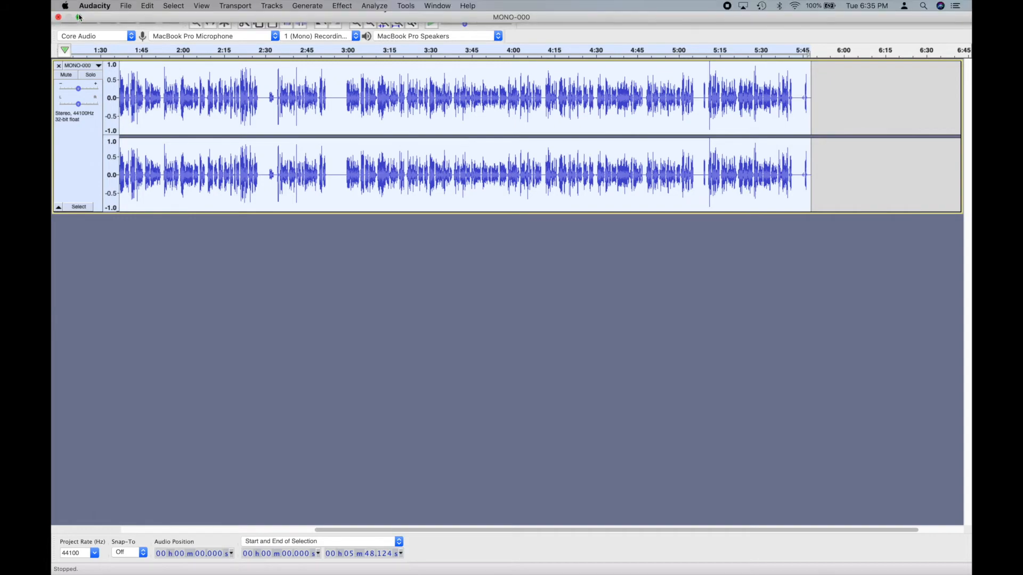
pyautogui.click(80, 17)
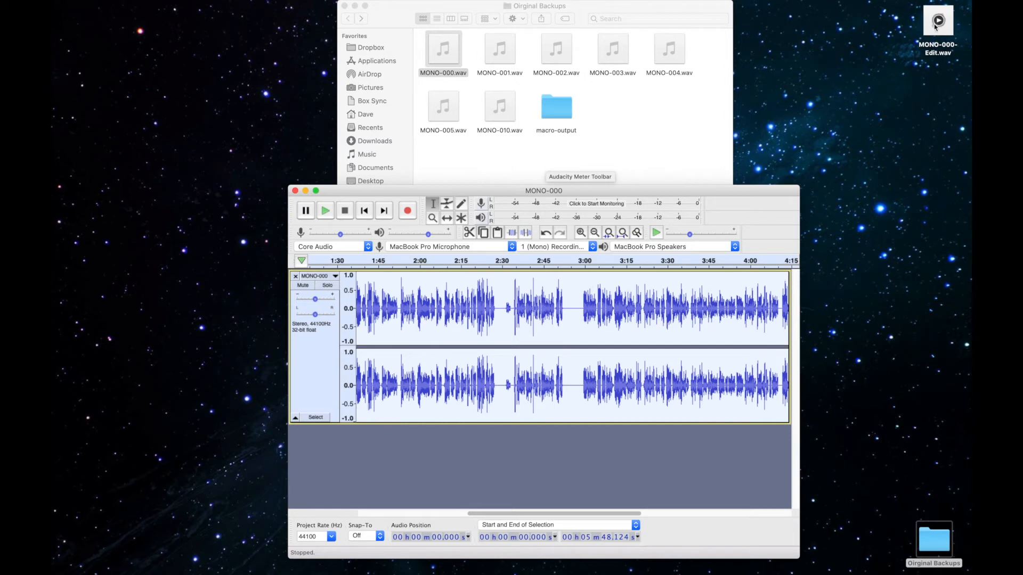
pyautogui.moveTo(949, 33); pyautogui.dragTo(626, 121)
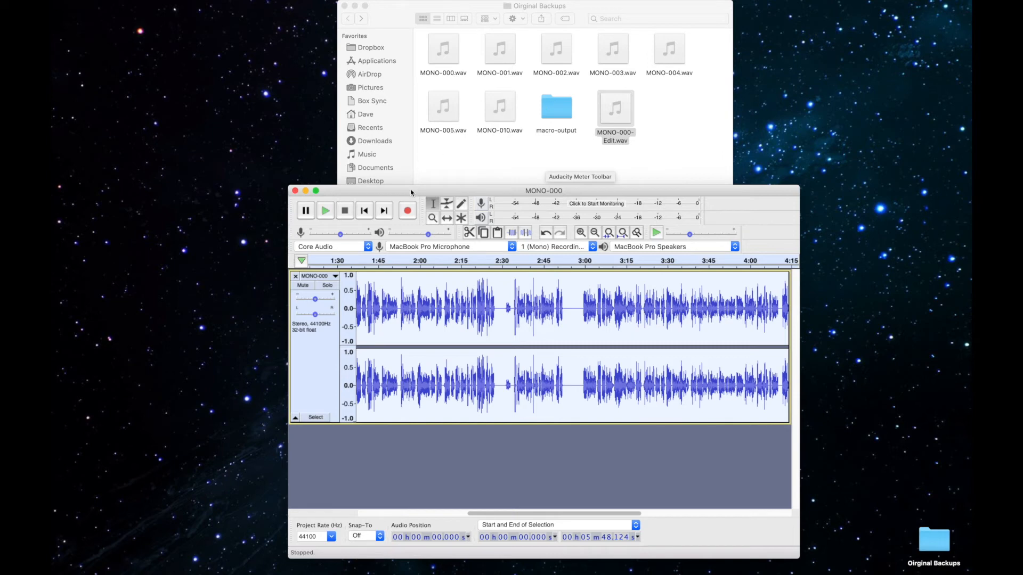
# Step: Return the project to full screen, open the macro manager and review the command list of the YouTube Audio macro
pyautogui.click(316, 192)
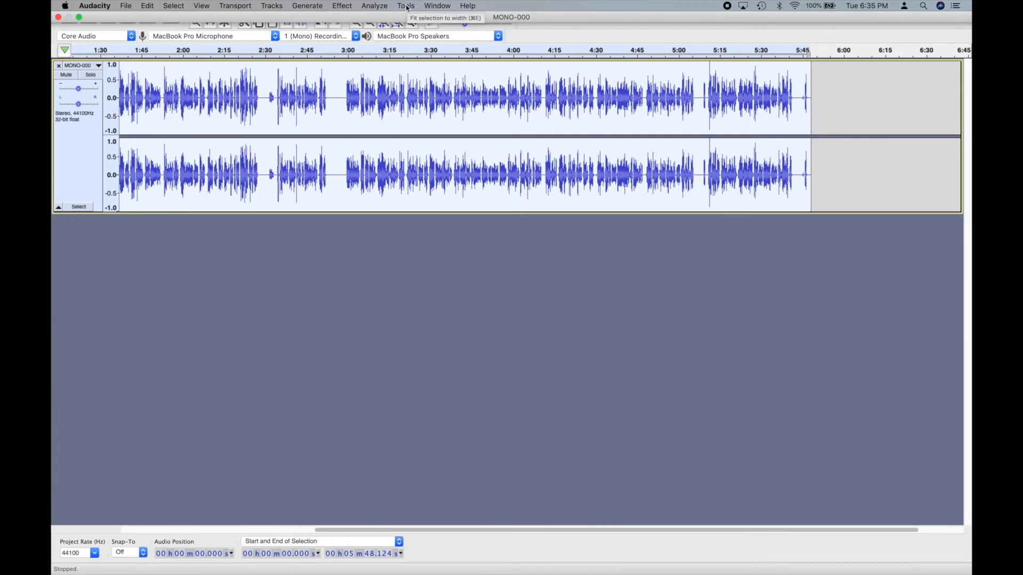
pyautogui.click(407, 6)
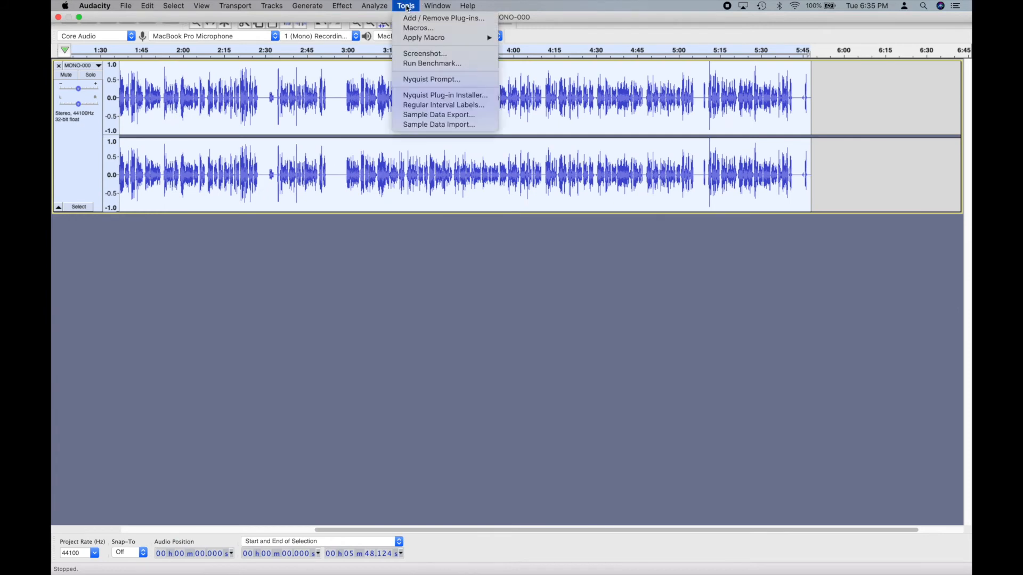
pyautogui.click(418, 28)
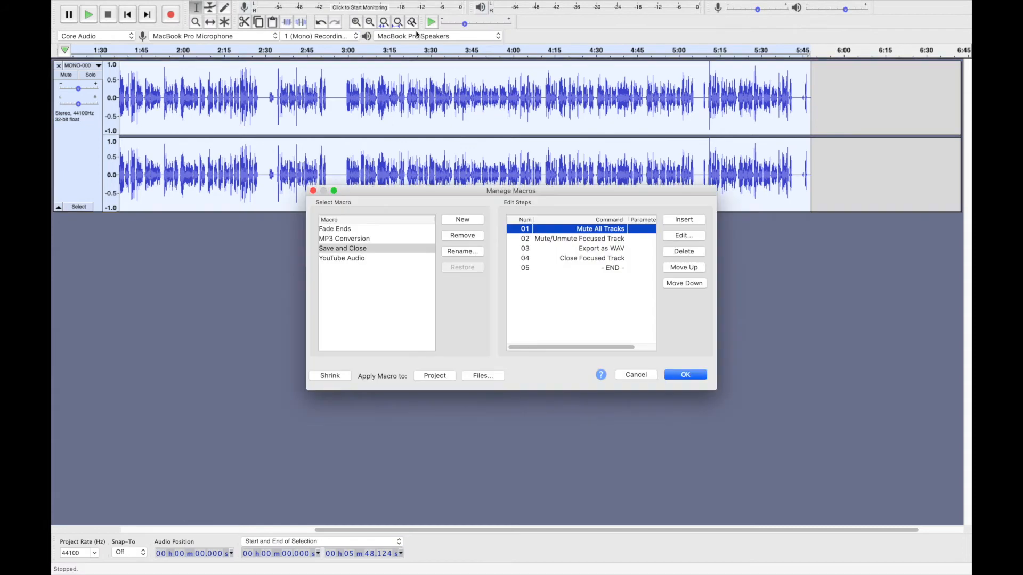
pyautogui.click(349, 261)
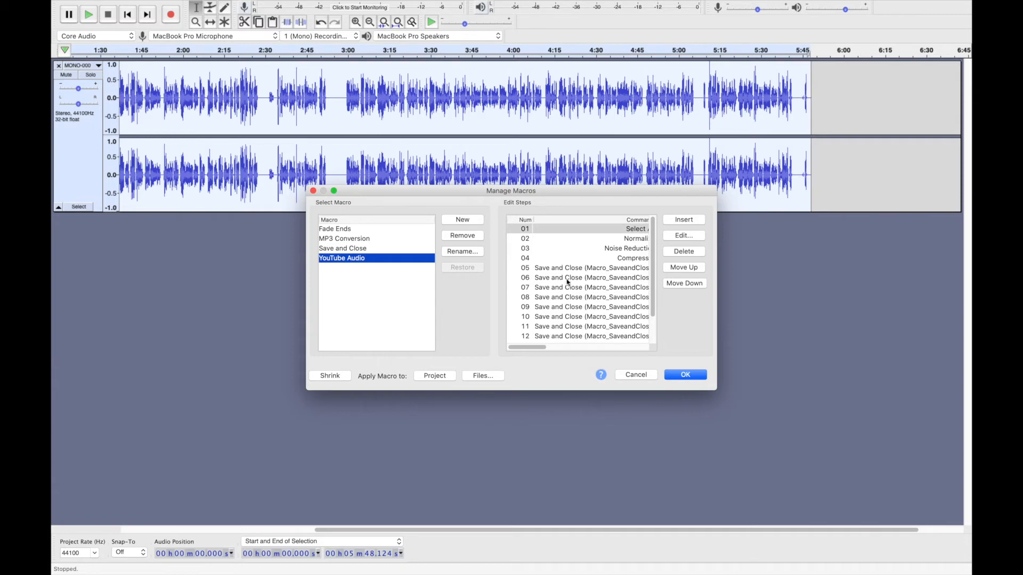
pyautogui.scroll(-3, 568, 316)
pyautogui.scroll(3, 568, 316)
# Step: Create a new macro named Youtube Audio2
pyautogui.click(477, 222)
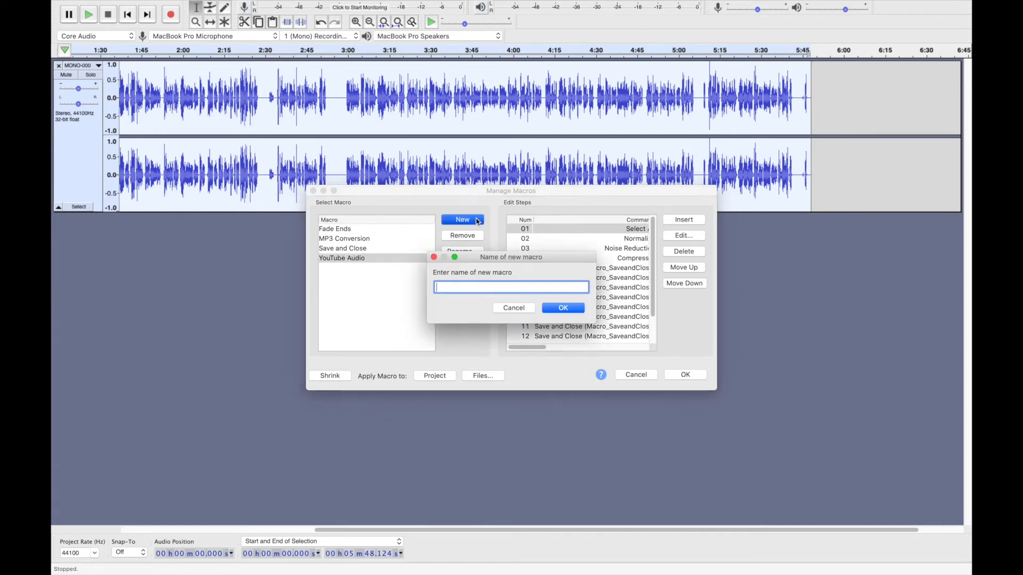
pyautogui.write('Youtube Audio2')
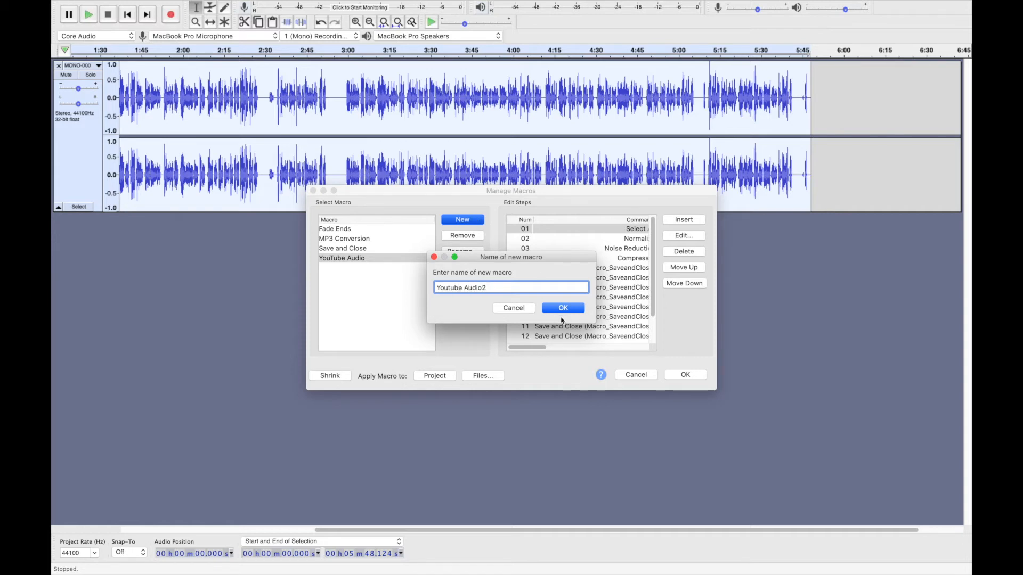
pyautogui.click(578, 310)
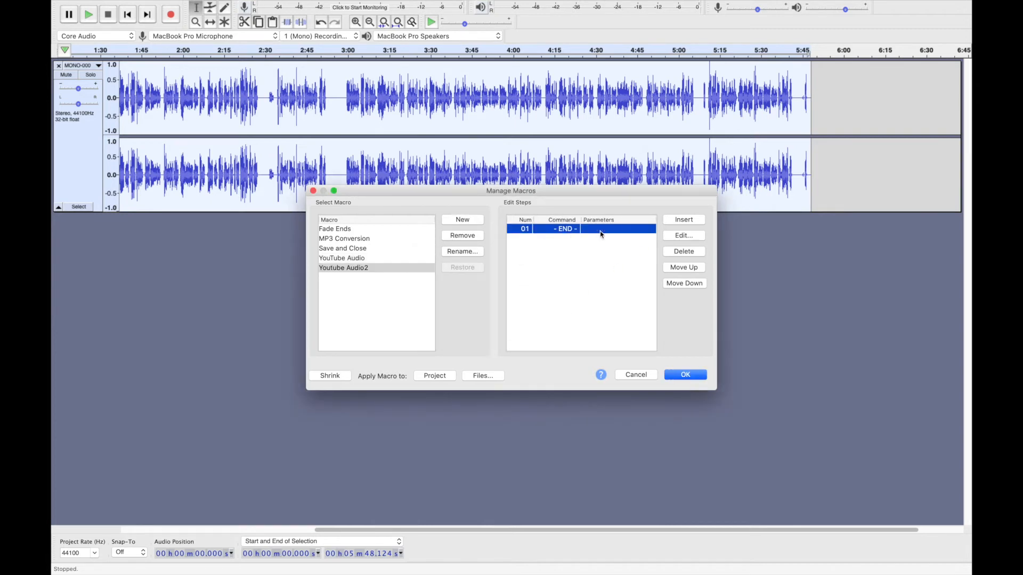
# Step: Insert the Select All command as the first step of the Youtube Audio2 macro
pyautogui.click(686, 220)
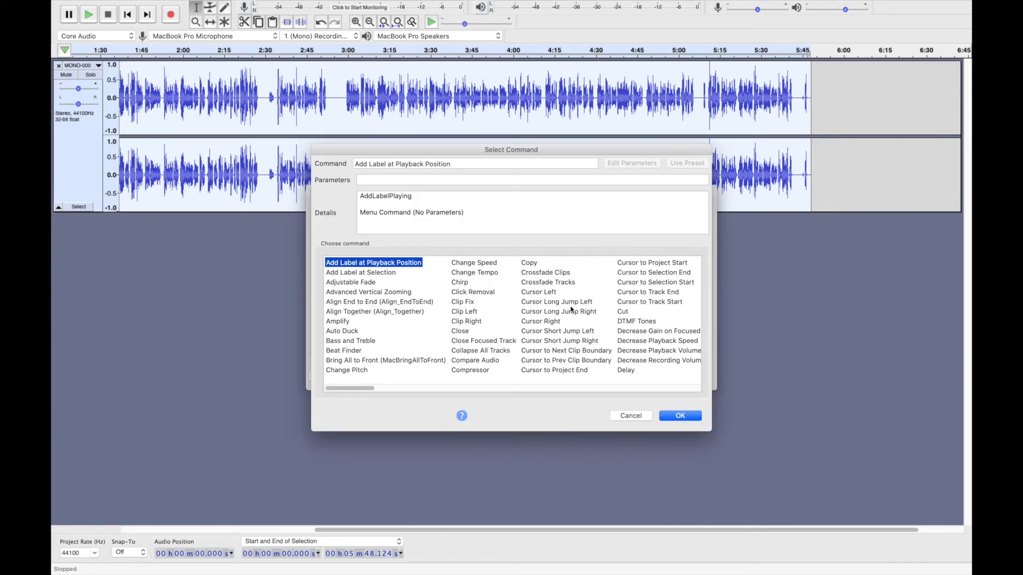
pyautogui.hscroll(10, 651, 322)
pyautogui.hscroll(10, 651, 321)
pyautogui.hscroll(5, 651, 321)
pyautogui.hscroll(5, 644, 336)
pyautogui.hscroll(5, 644, 336)
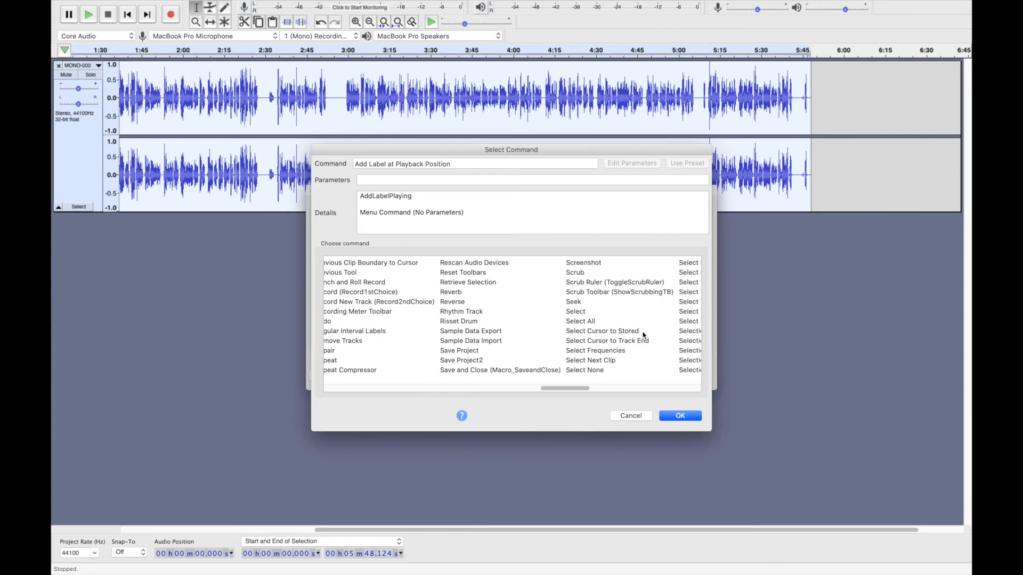
pyautogui.click(591, 321)
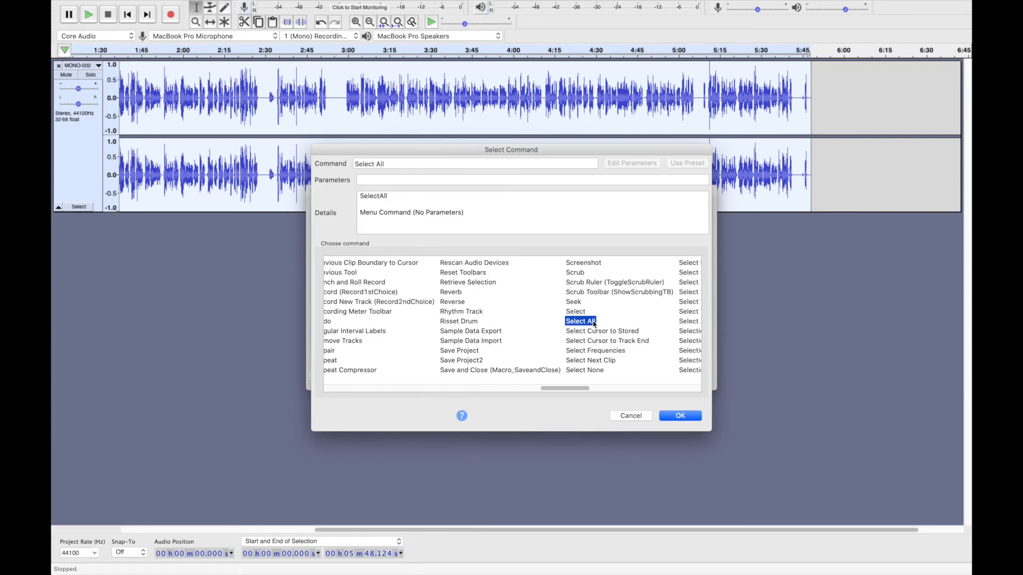
pyautogui.click(681, 416)
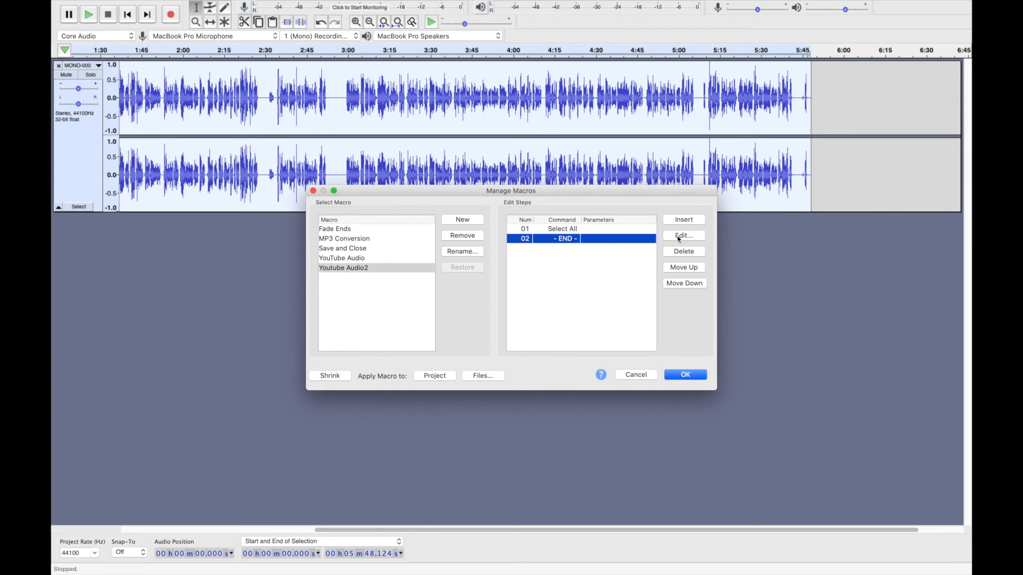
# Step: Add the Normalize command with a peak level of -1 and DC offset removal after Select All in the macro
pyautogui.click(686, 221)
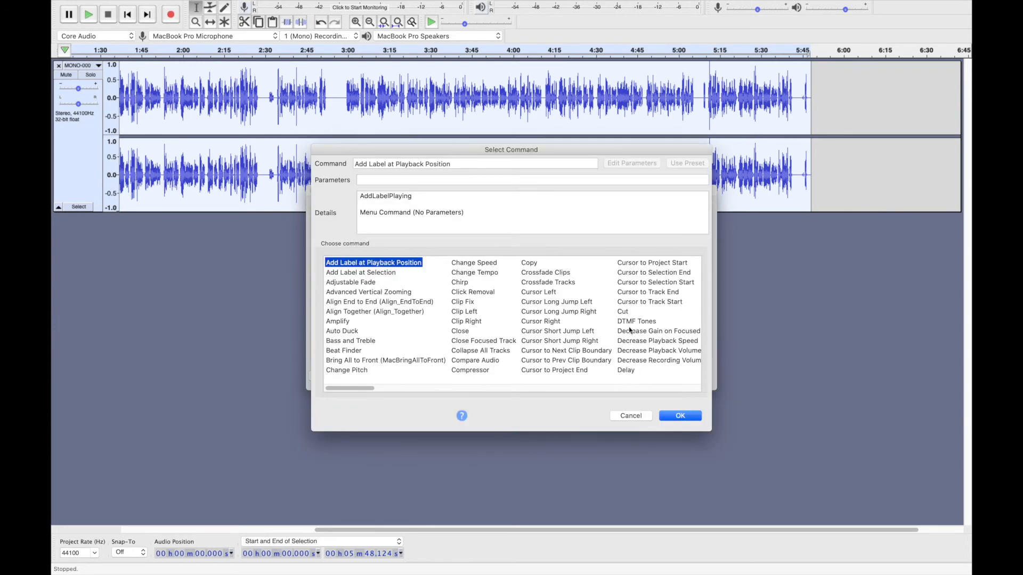
pyautogui.hscroll(15, 630, 330)
pyautogui.hscroll(6, 629, 330)
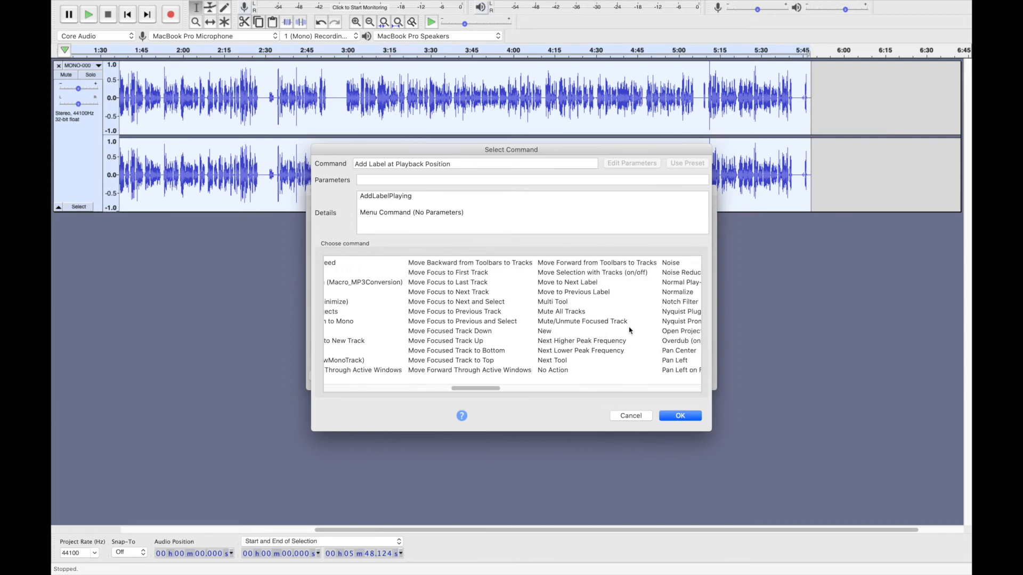
pyautogui.hscroll(4, 630, 330)
pyautogui.click(599, 297)
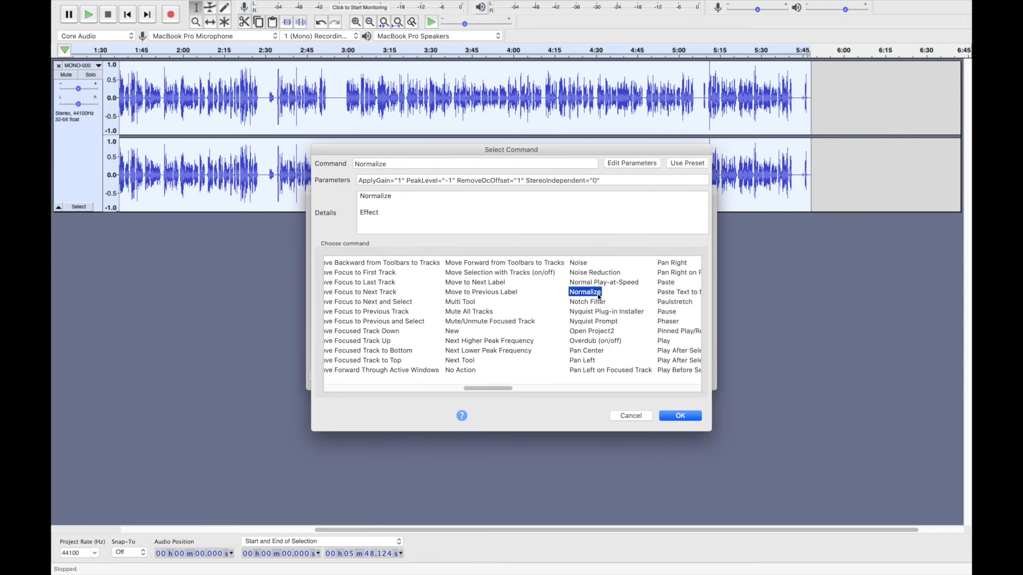
pyautogui.click(669, 416)
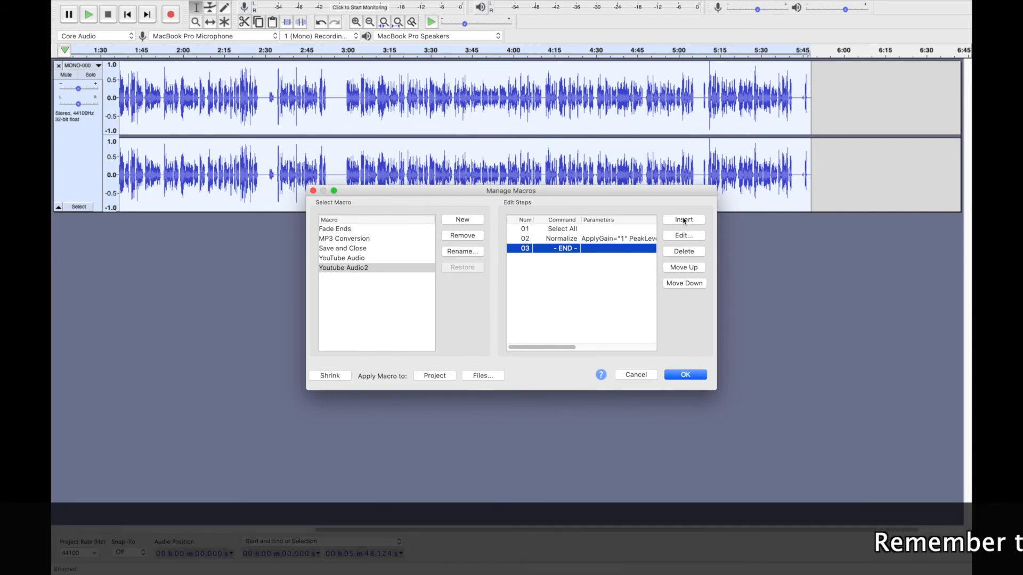
# Step: Add the Noise Reduction command with its factory defaults as the macro's third step
pyautogui.click(684, 236)
pyautogui.hscroll(10, 639, 325)
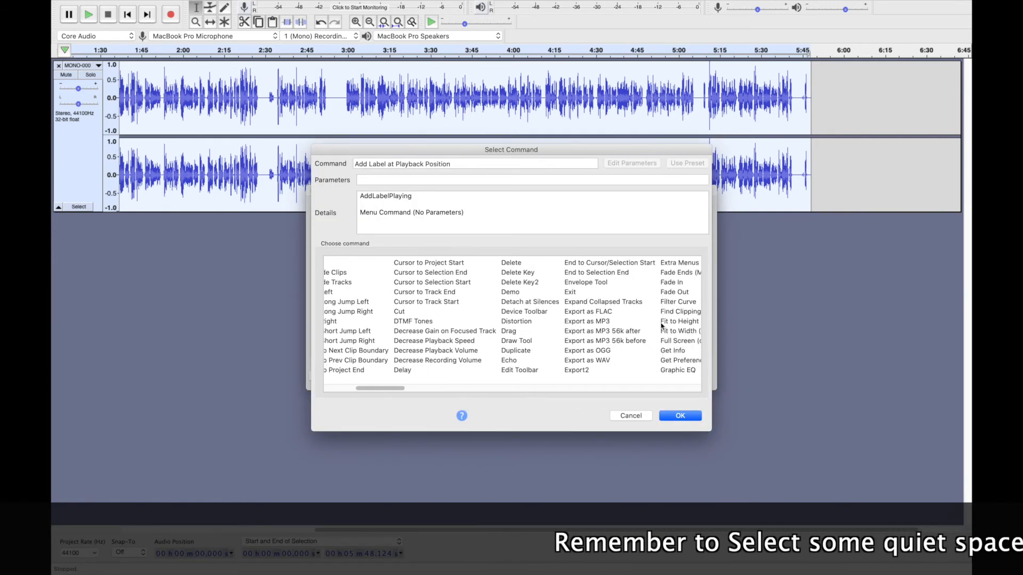
pyautogui.hscroll(10, 662, 326)
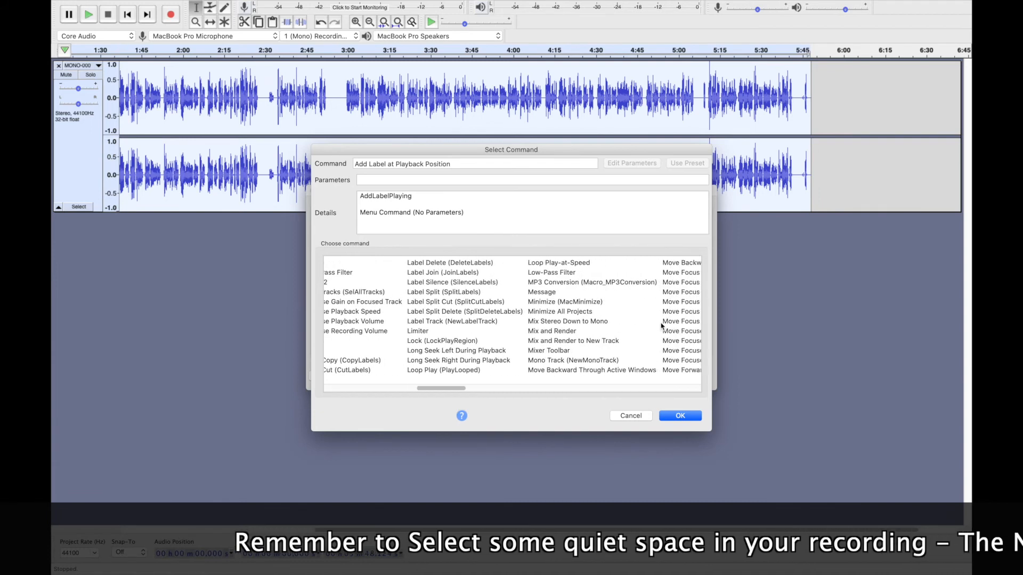
pyautogui.hscroll(10, 661, 326)
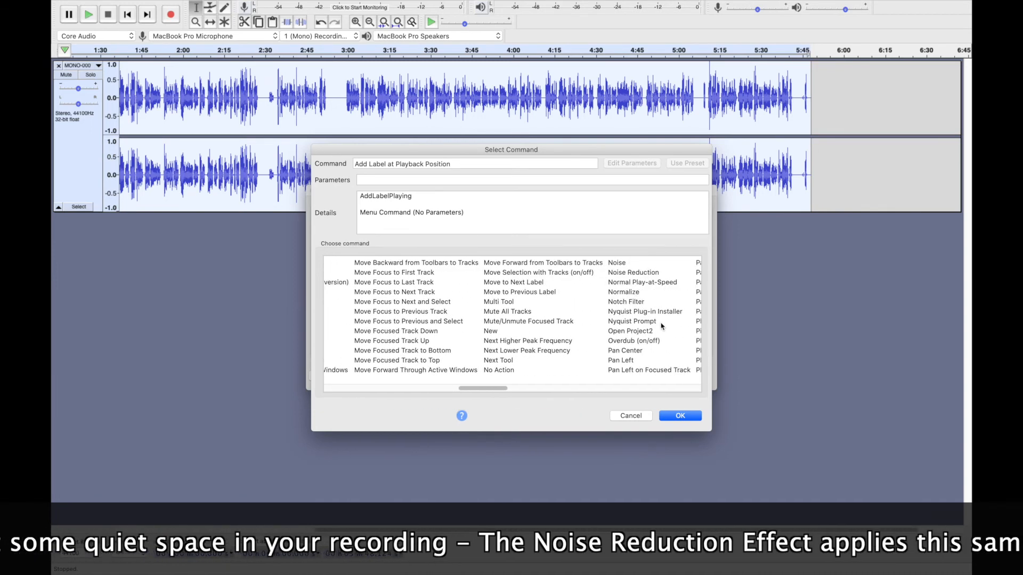
pyautogui.click(642, 272)
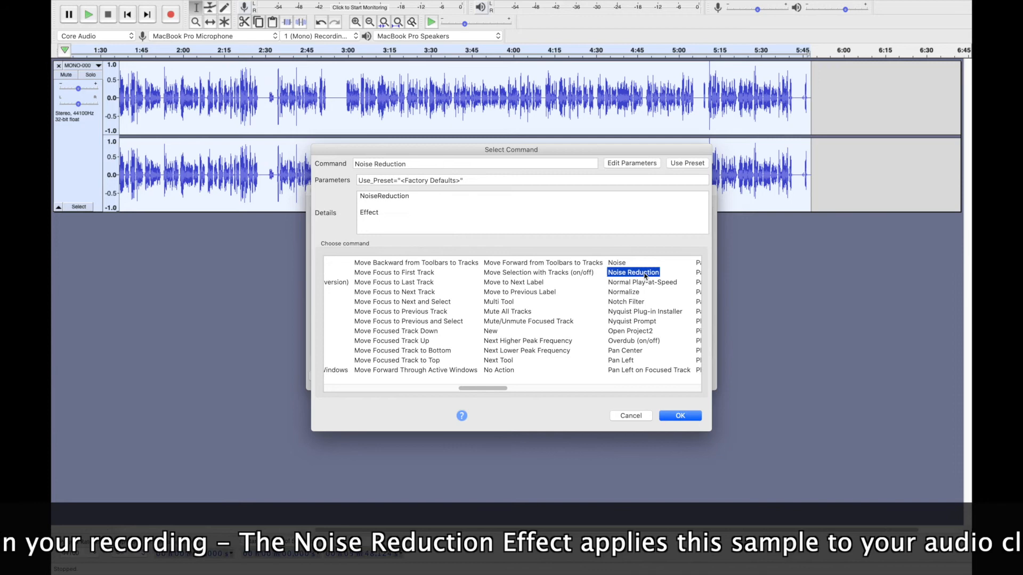
pyautogui.click(679, 416)
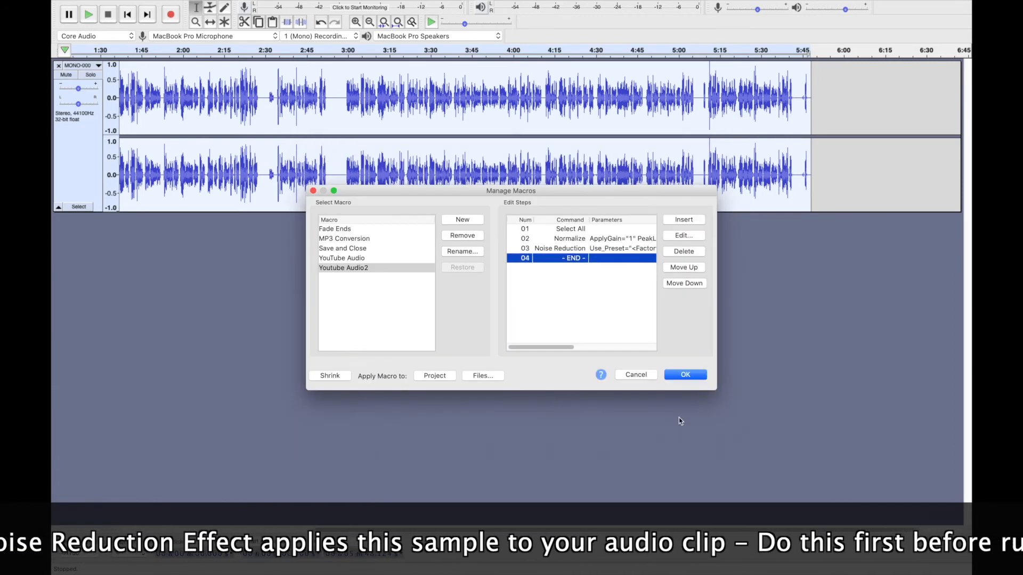
# Step: Add the Compressor command with threshold -12, noise floor -40 and ratio 2 after Noise Reduction in the macro
pyautogui.click(688, 220)
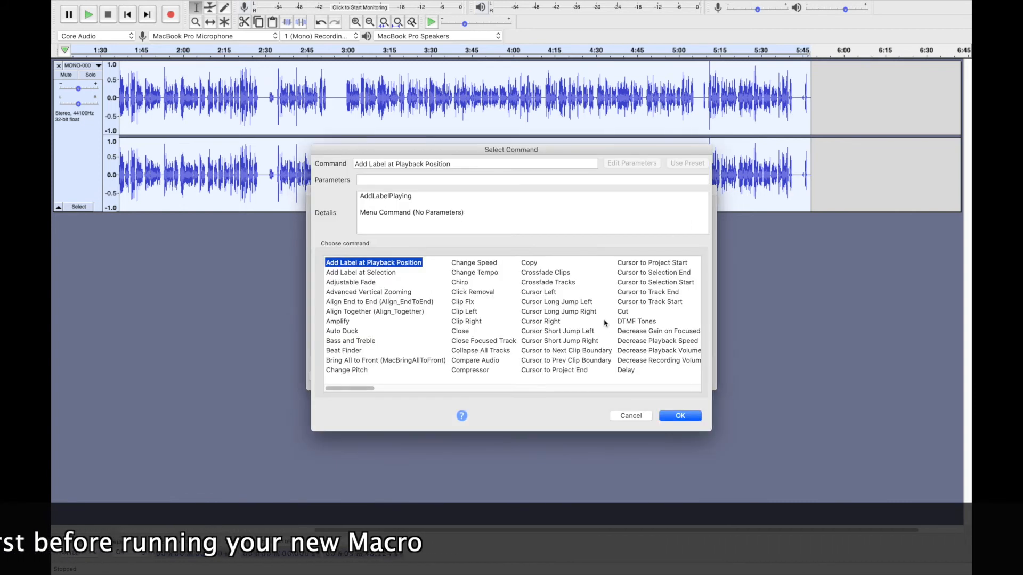
pyautogui.click(480, 370)
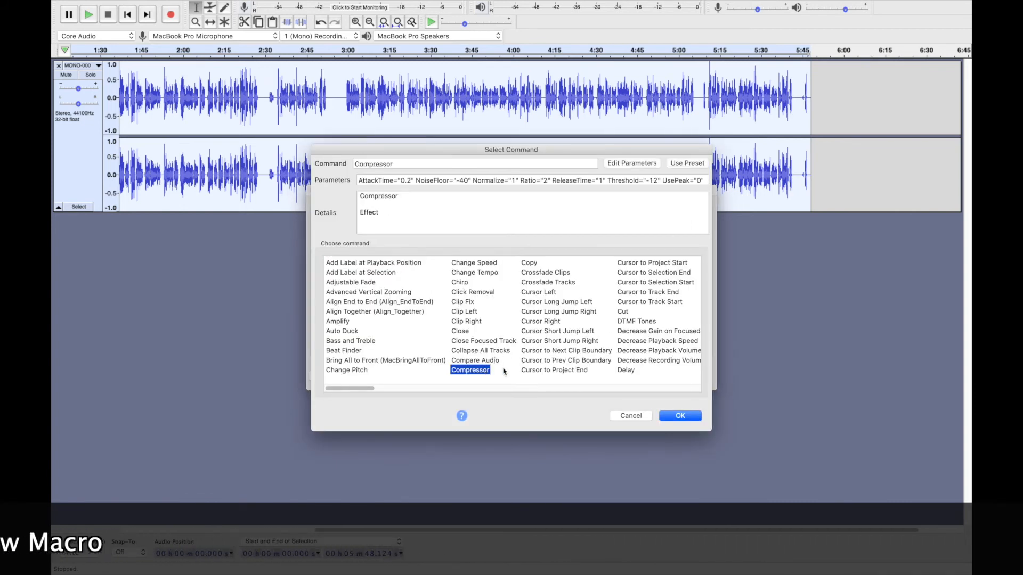
pyautogui.click(680, 416)
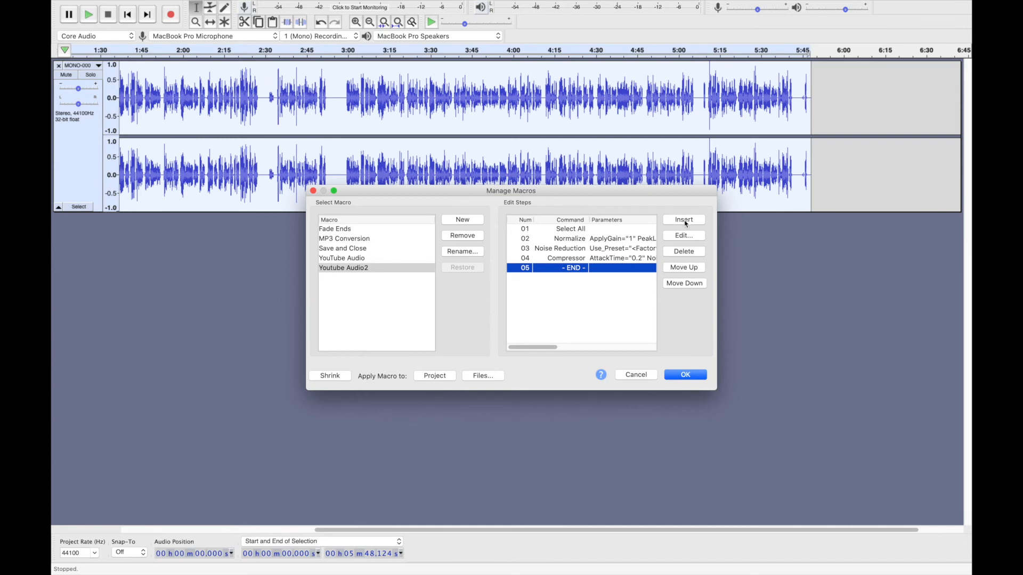
# Step: Add the Save and Close macro command as the last step of Youtube Audio2 and save the macro
pyautogui.click(685, 220)
pyautogui.hscroll(10, 665, 344)
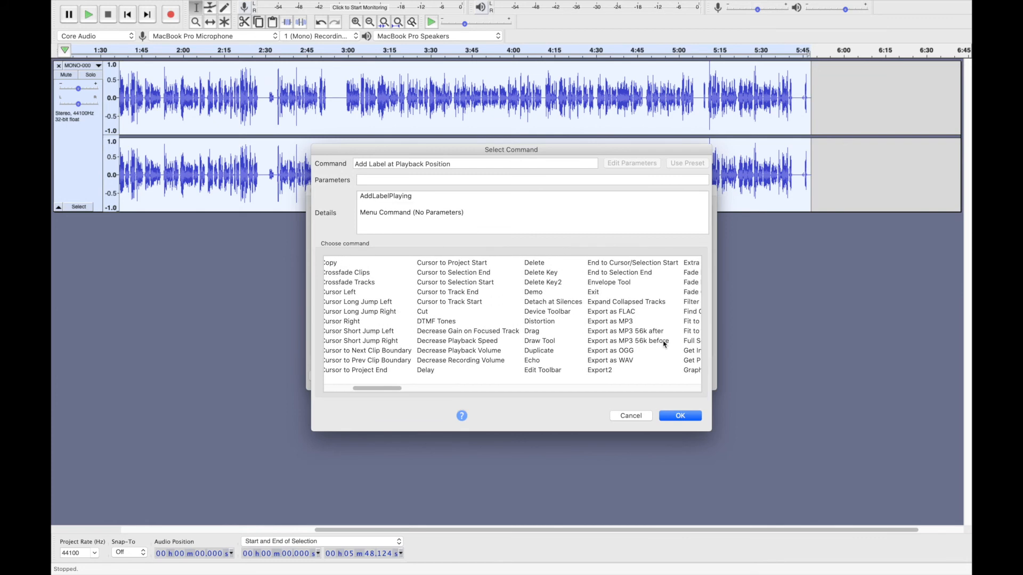
pyautogui.hscroll(10, 664, 344)
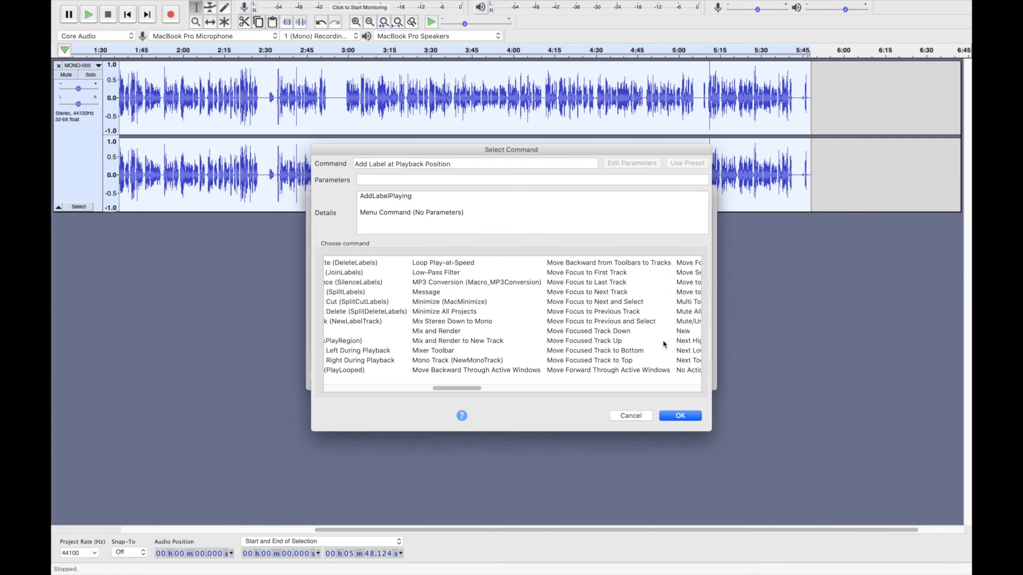
pyautogui.hscroll(10, 664, 344)
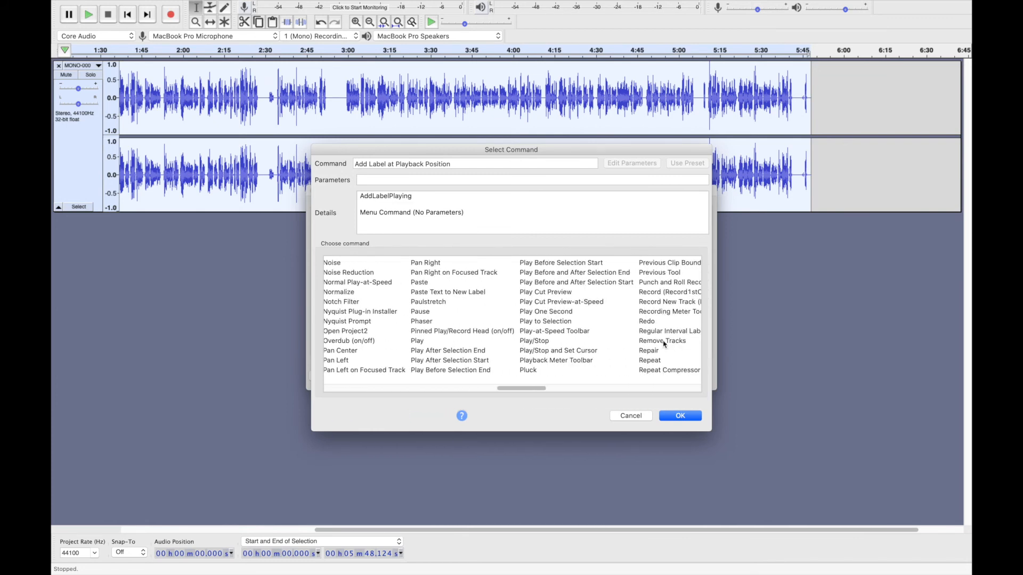
pyautogui.hscroll(2, 664, 344)
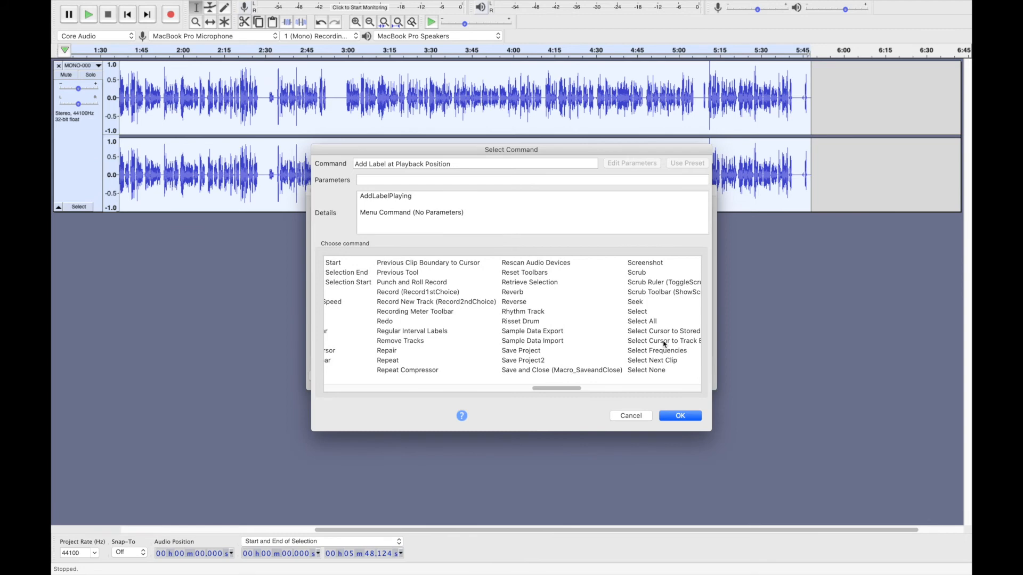
pyautogui.click(555, 372)
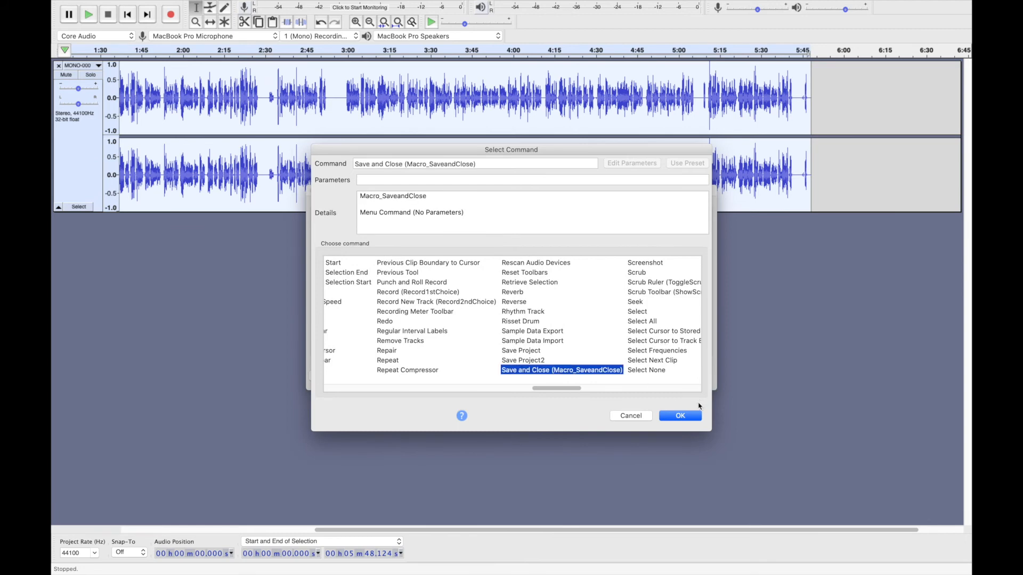
pyautogui.click(688, 416)
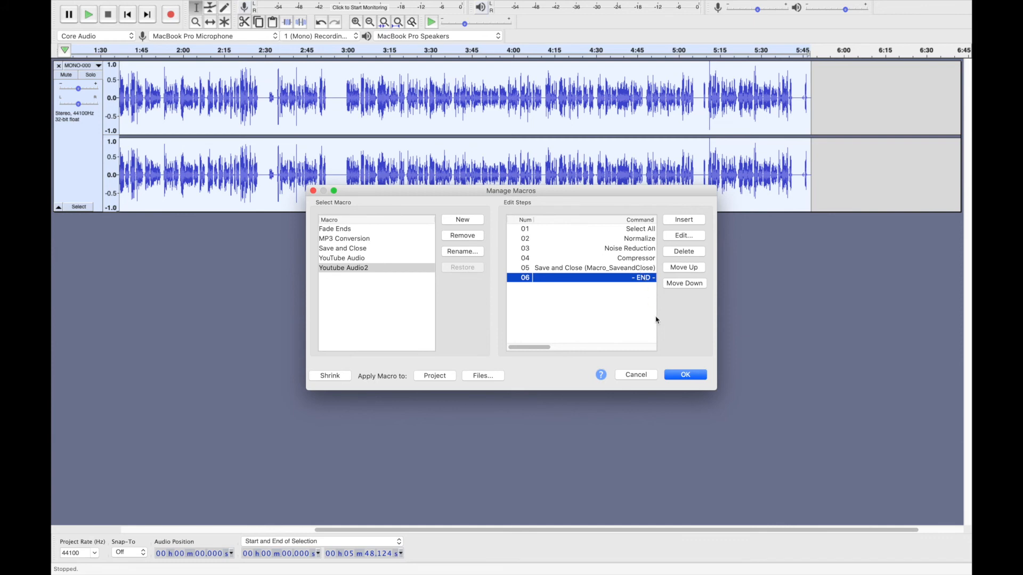
pyautogui.click(684, 375)
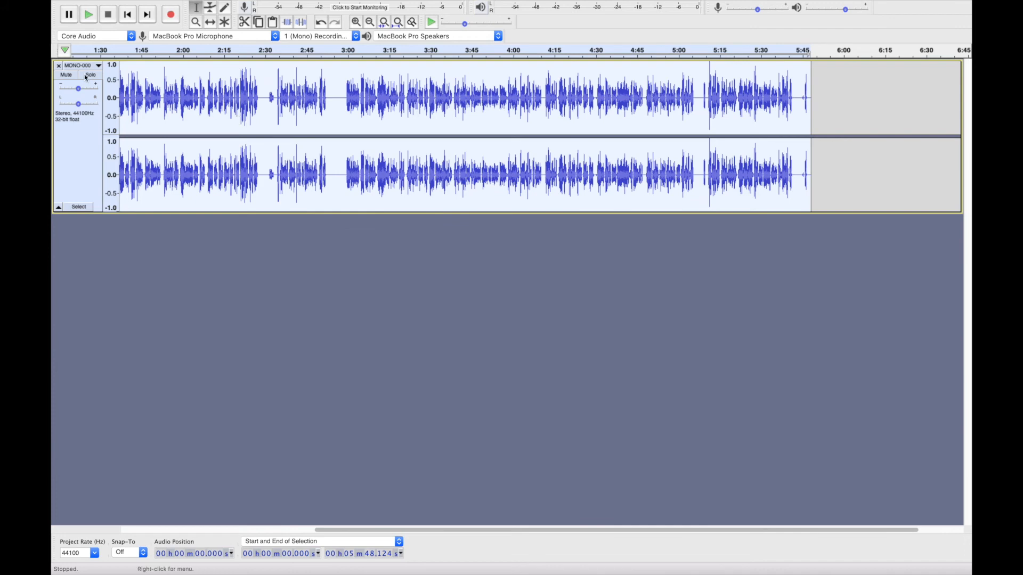
# Step: Remove the MONO-000 track from the project and open MONO-000-Edit.wav
pyautogui.click(59, 66)
pyautogui.moveTo(204, 4)
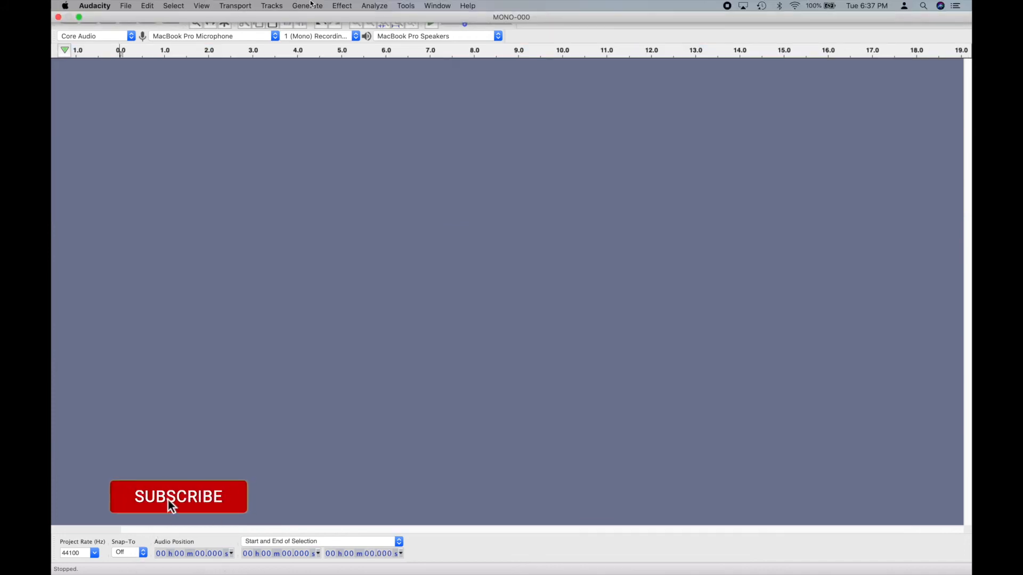
pyautogui.click(126, 6)
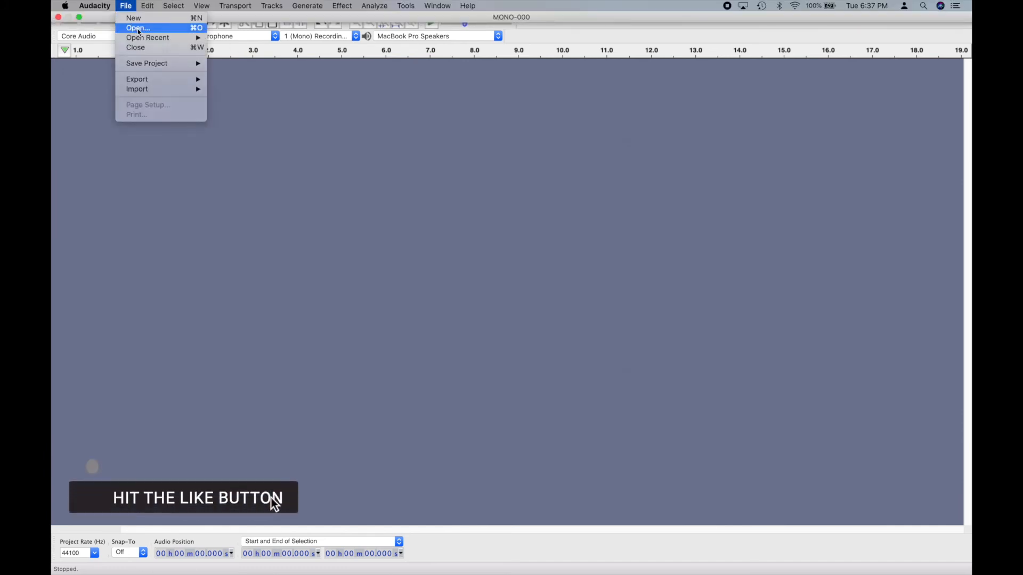
pyautogui.click(133, 28)
pyautogui.doubleClick(416, 145)
pyautogui.doubleClick(497, 152)
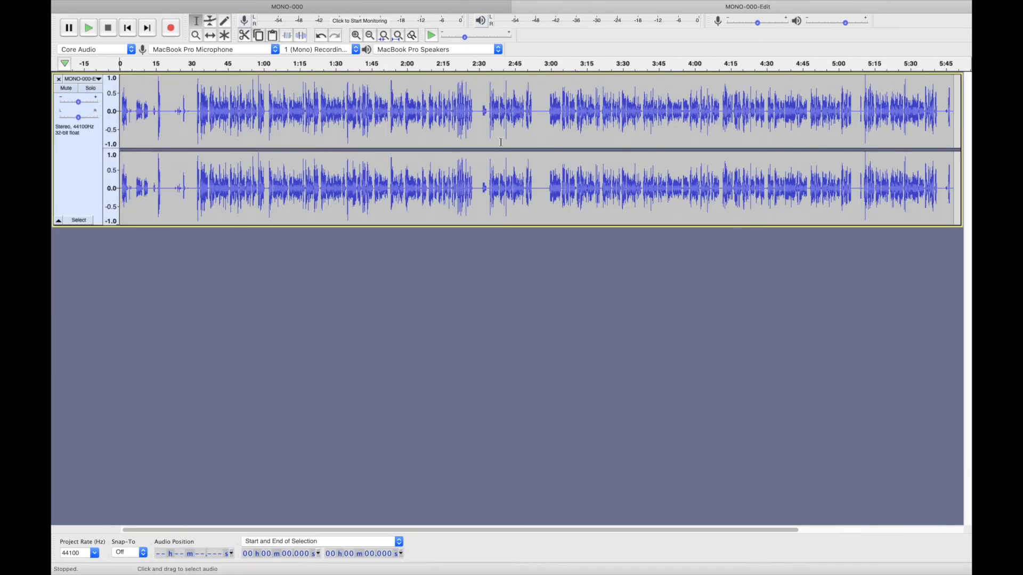
# Step: Capture a Noise Reduction profile from the silent stretch between about 2:53 and 2:59 of MONO-000-Edit
pyautogui.moveTo(534, 130); pyautogui.dragTo(548, 136)
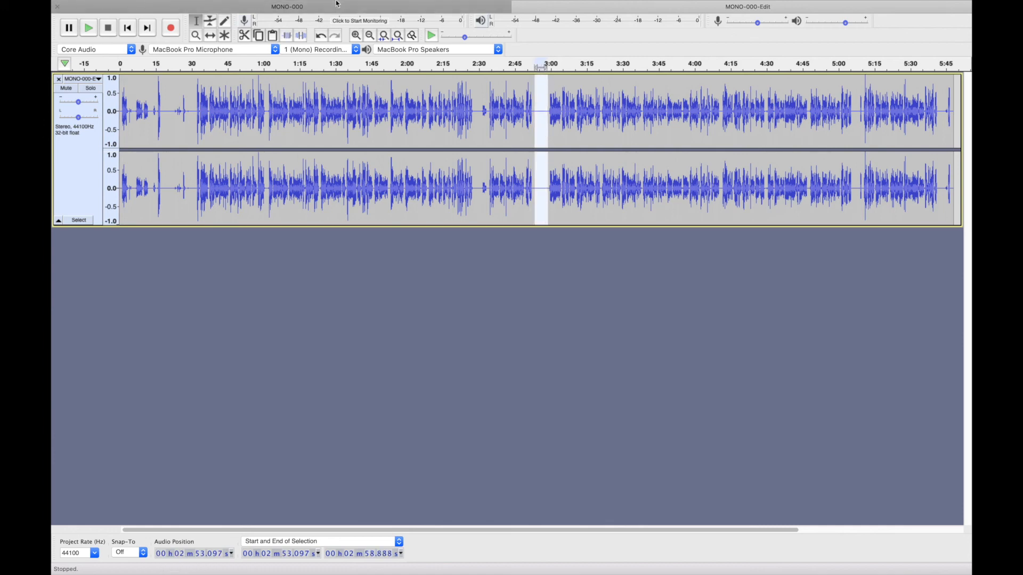
pyautogui.moveTo(337, 4)
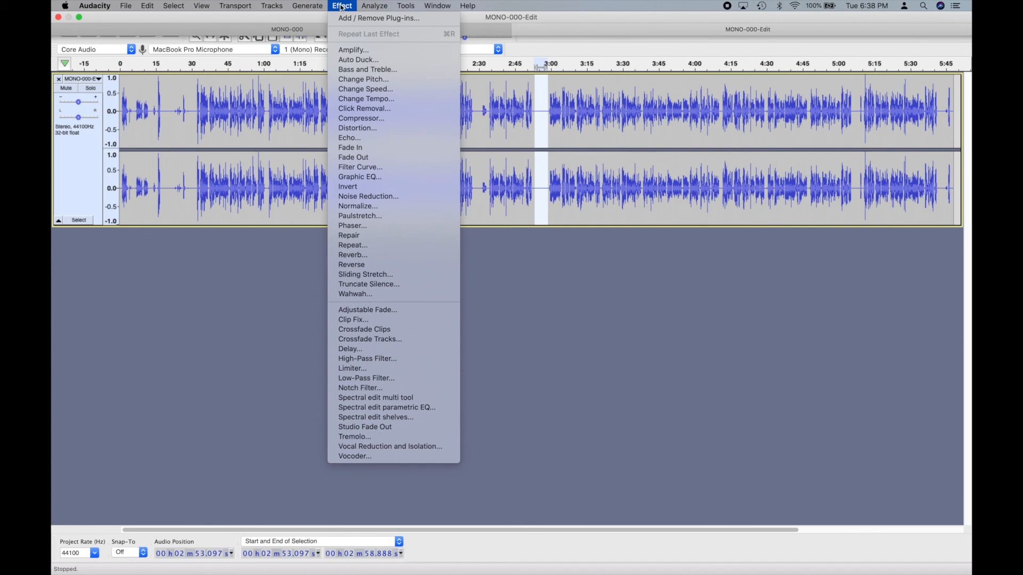
pyautogui.click(381, 200)
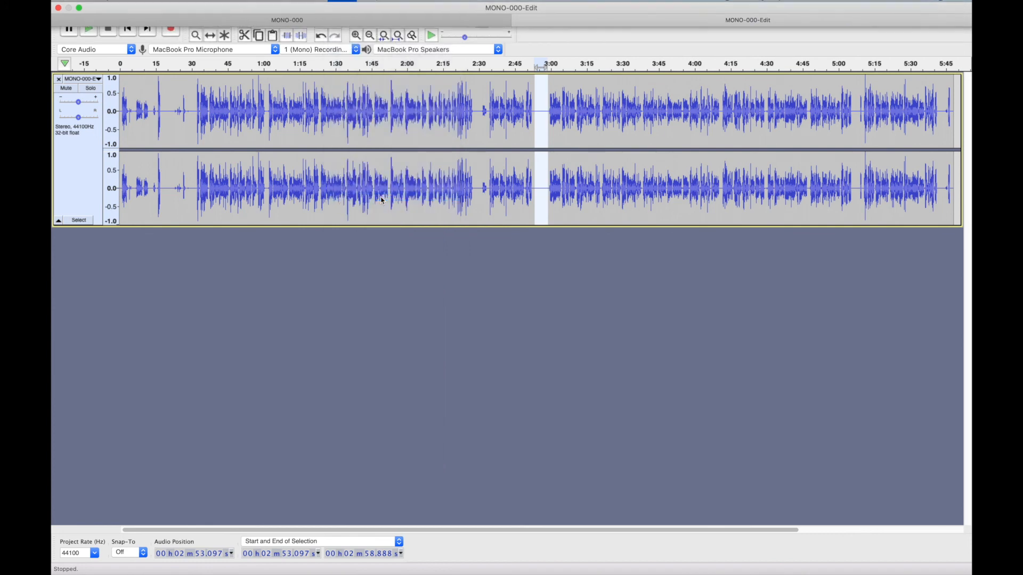
pyautogui.click(518, 244)
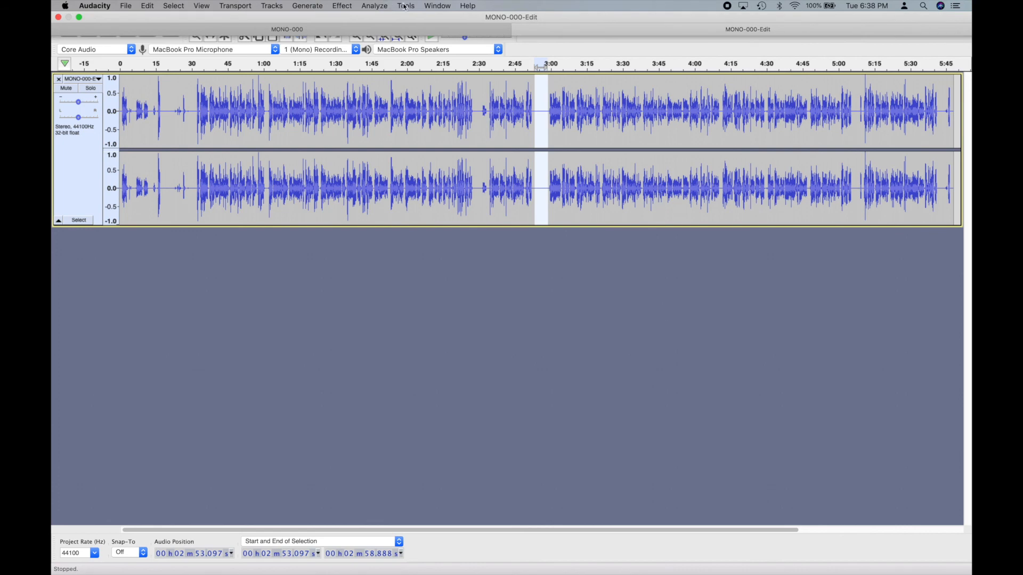
# Step: Apply the Youtube Audio2 macro to the MONO-000-Edit project and close its window
pyautogui.click(405, 6)
pyautogui.moveTo(422, 40)
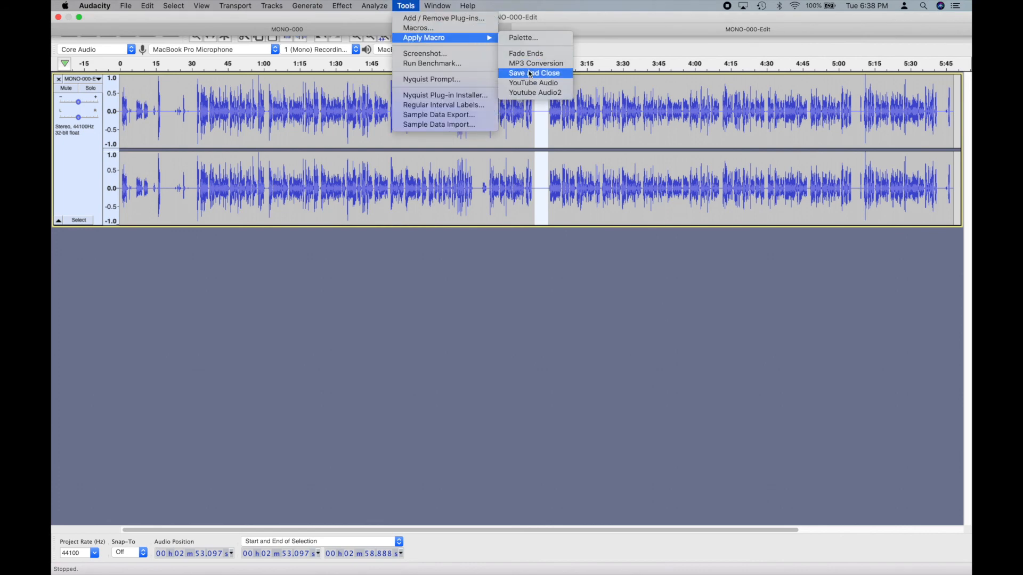
pyautogui.click(535, 94)
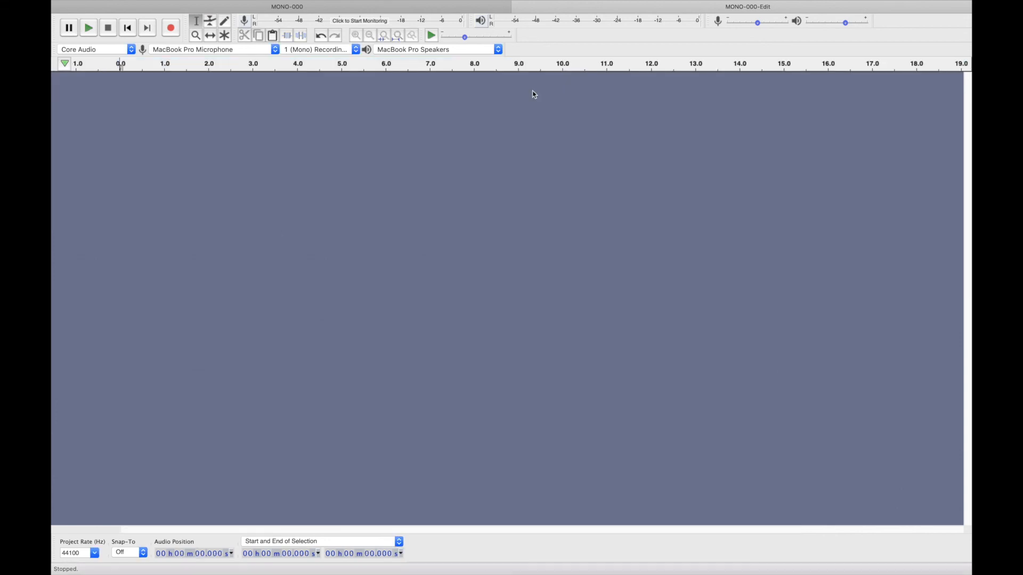
pyautogui.moveTo(381, 1)
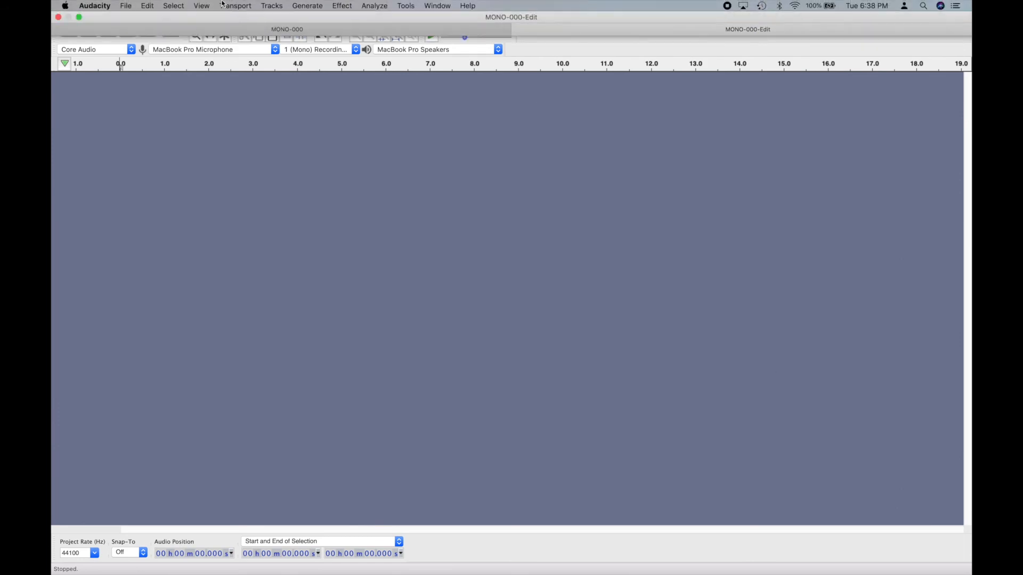
pyautogui.click(58, 18)
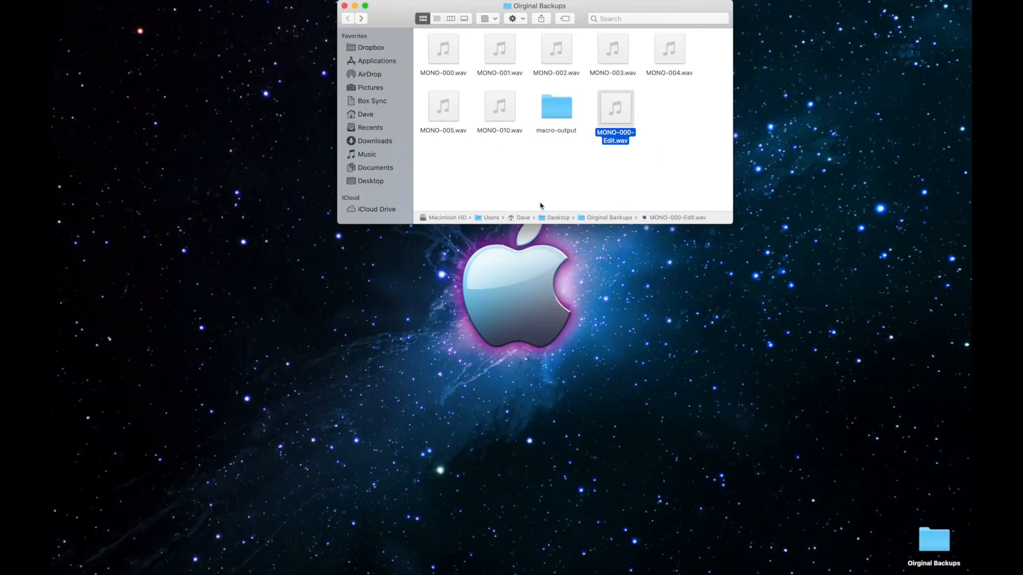
# Step: In Finder, check MONO-000-Edit.wav in the Oirginal Backups folder and close the folder window
pyautogui.doubleClick(631, 113)
pyautogui.click(341, 4)
pyautogui.click(344, 5)
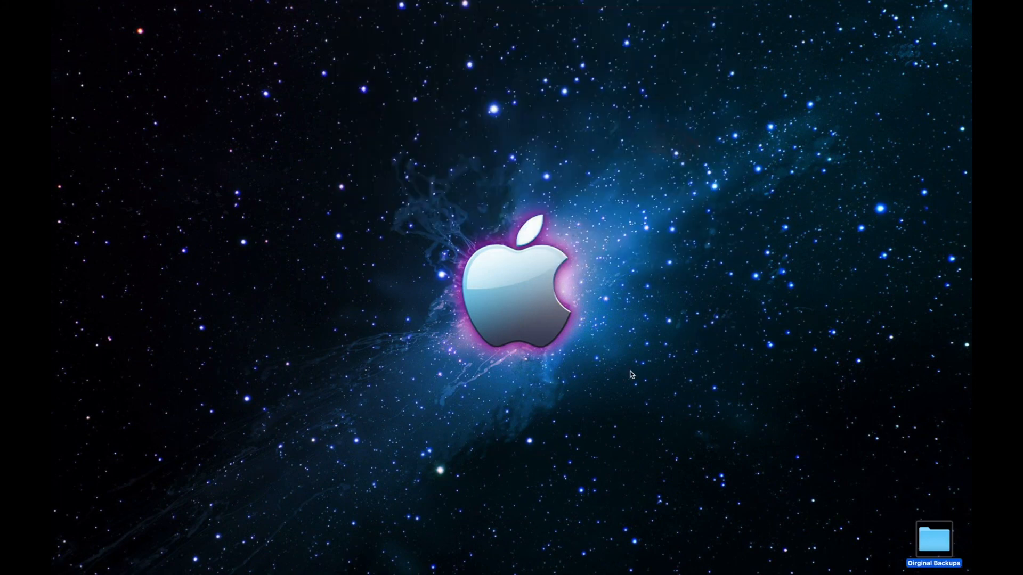